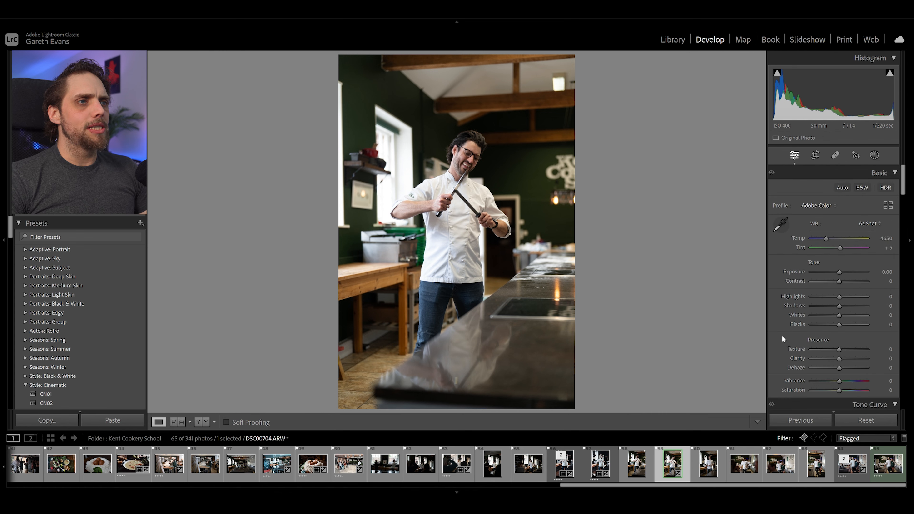
# Step: Crop the photo slightly tighter around the chef, keeping the original aspect ratio, and apply the crop
pyautogui.press('r')
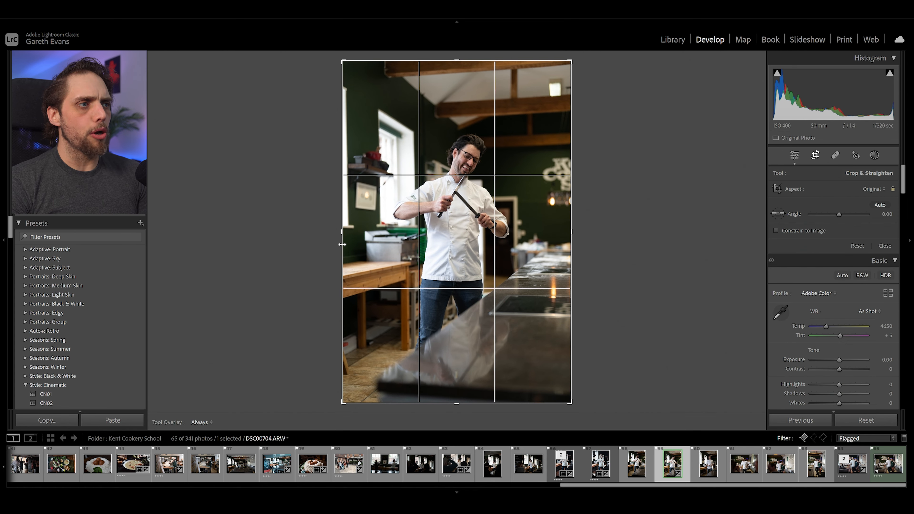
pyautogui.moveTo(343, 238); pyautogui.dragTo(391, 224)
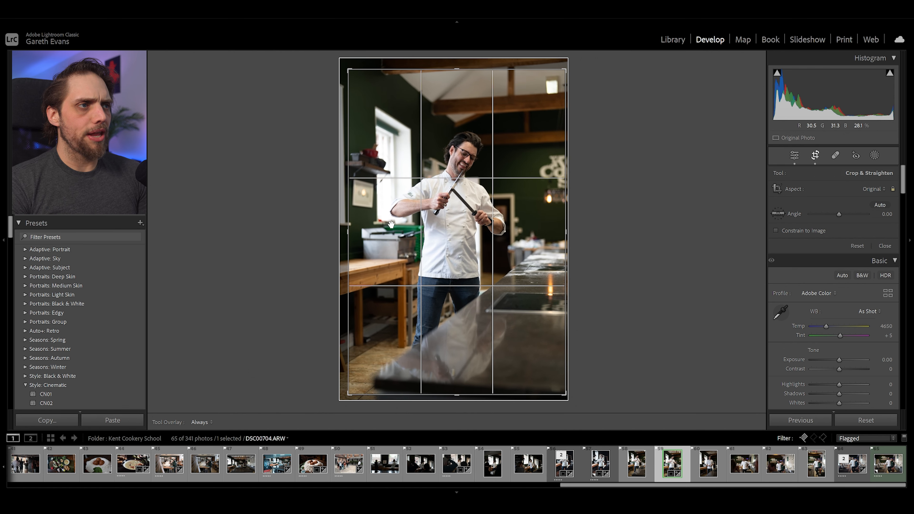
pyautogui.click(795, 155)
pyautogui.click(818, 158)
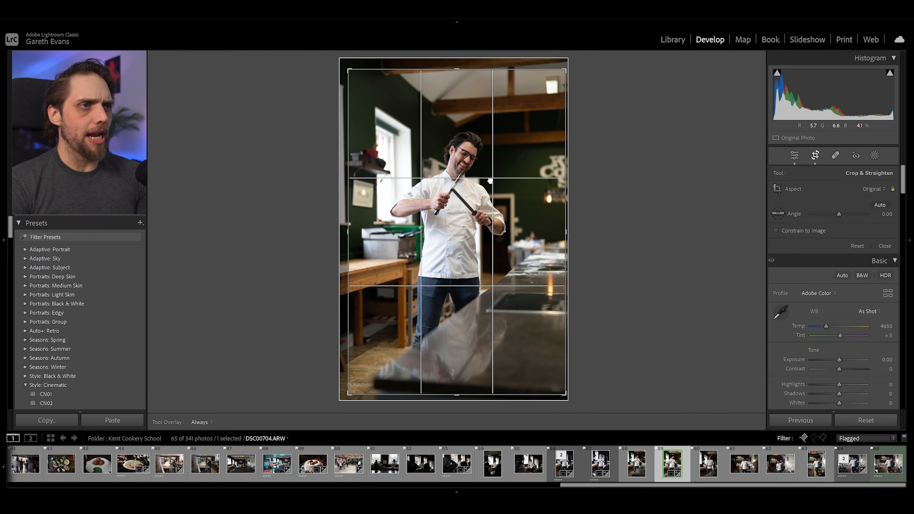
pyautogui.click(797, 161)
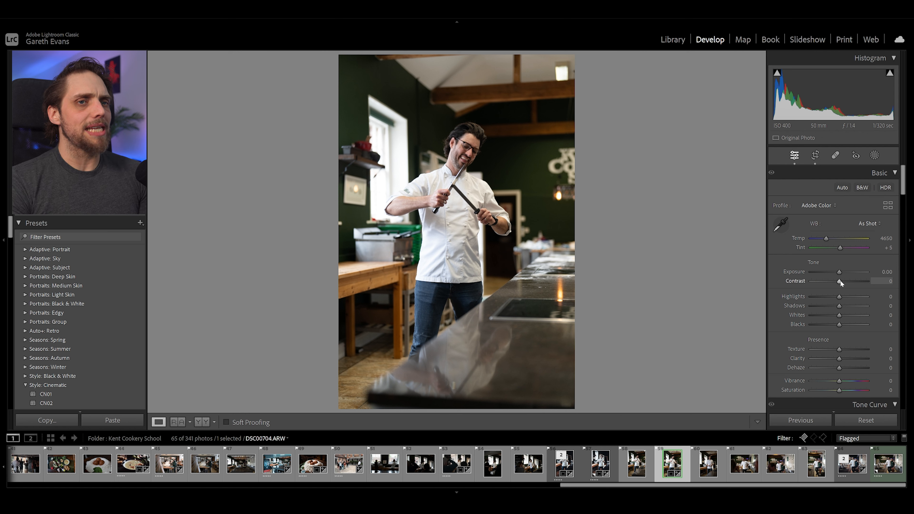
# Step: Set the basic adjustments to Contrast +18, Highlights +10, Shadows +4, Clarity +12 and Vibrance +9
pyautogui.moveTo(840, 283); pyautogui.dragTo(844, 301)
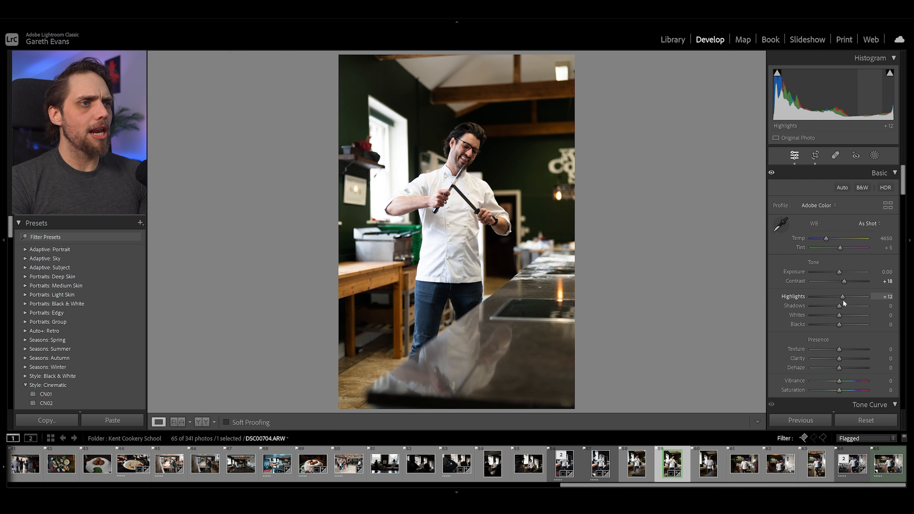
pyautogui.moveTo(840, 307); pyautogui.dragTo(842, 308)
pyautogui.moveTo(839, 359); pyautogui.dragTo(842, 360)
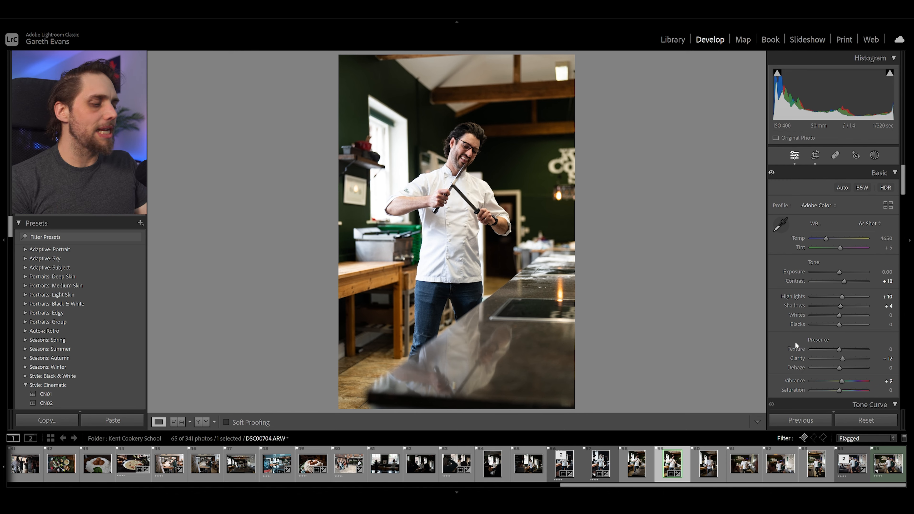
# Step: Compare the photo before and after the basic adjustments, in single view and side by side
pyautogui.press('\\')
pyautogui.press('\\')
pyautogui.press('\\')
pyautogui.press('\\')
pyautogui.press('\\')
pyautogui.press('\\')
pyautogui.press('\\')
pyautogui.press('\\')
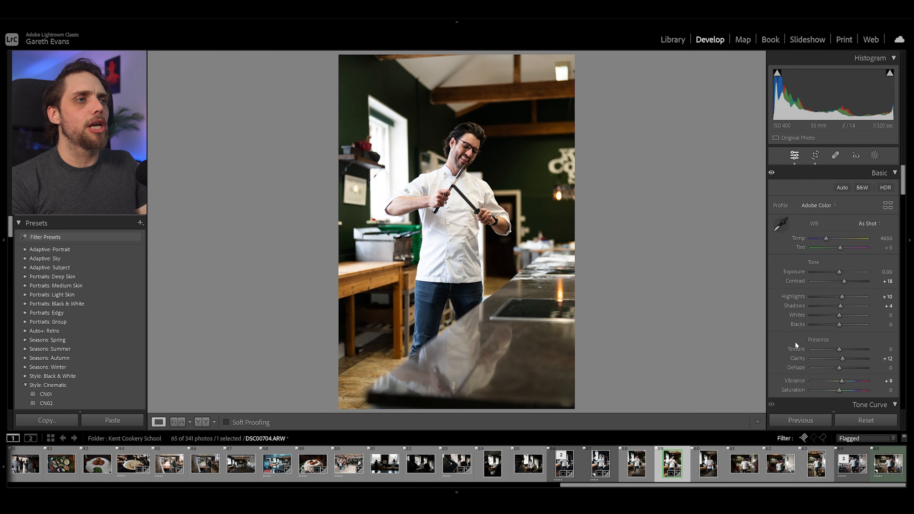
pyautogui.press('y')
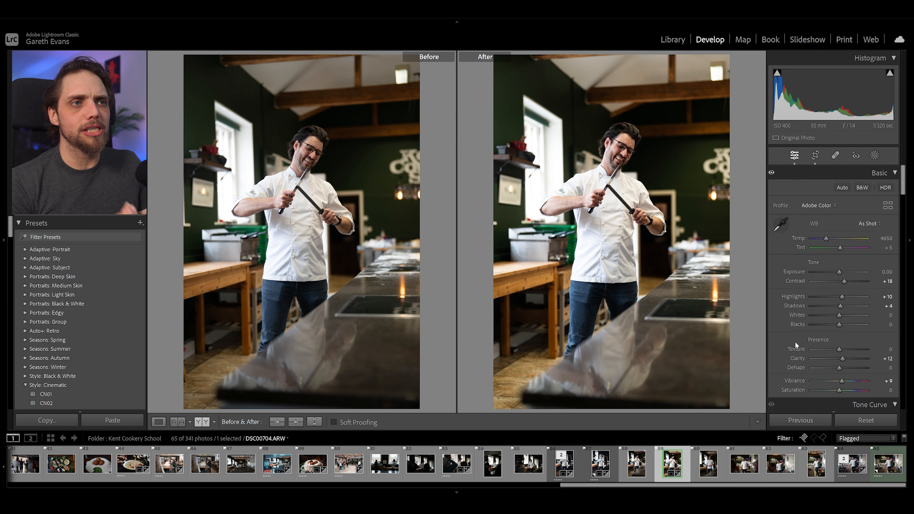
pyautogui.press('y')
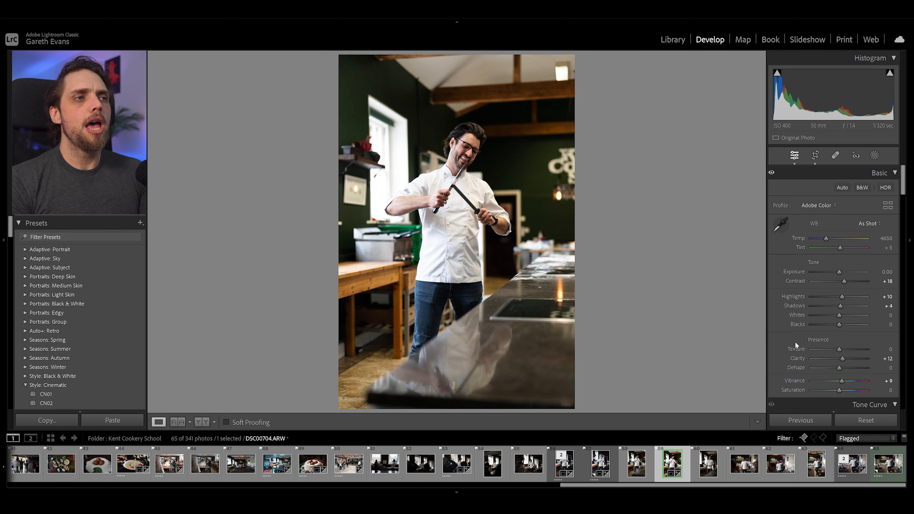
# Step: Add a radial gradient mask as a tall, slightly tilted ellipse covering the chef's head and torso
pyautogui.click(874, 155)
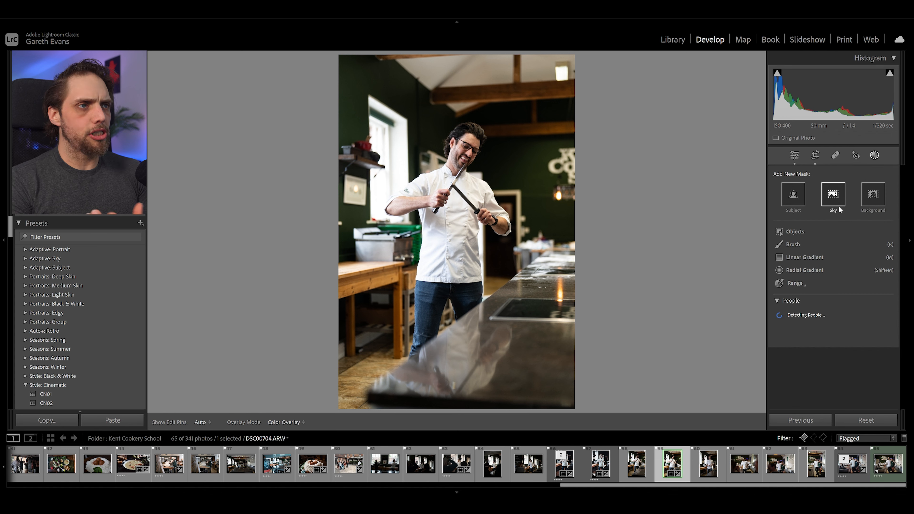
pyautogui.click(814, 270)
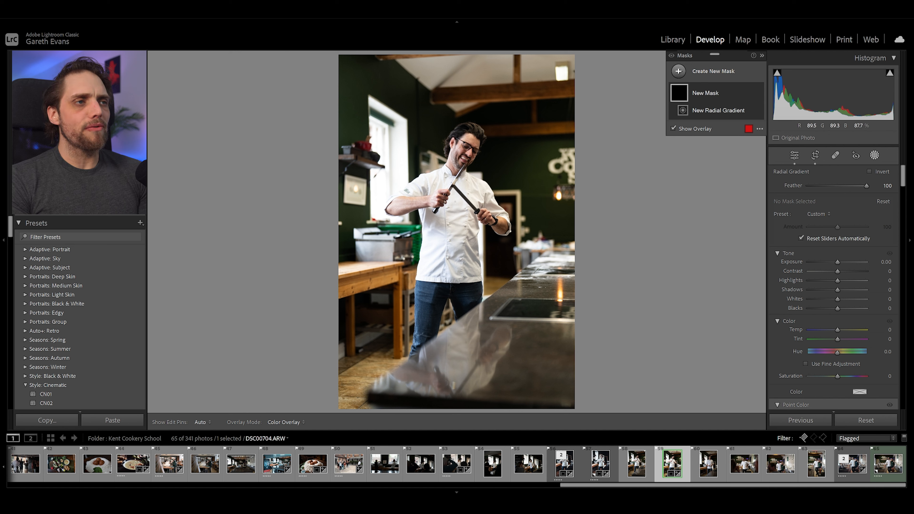
pyautogui.moveTo(451, 205); pyautogui.dragTo(498, 294)
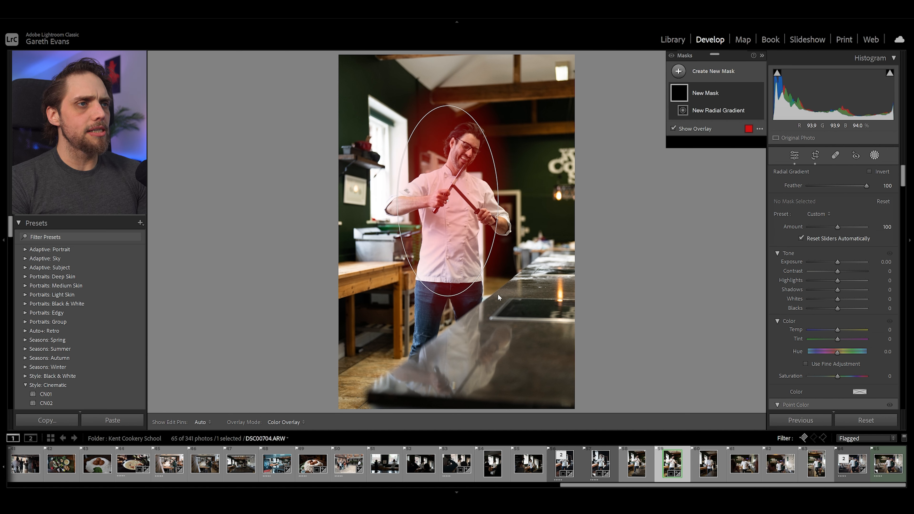
pyautogui.moveTo(476, 248); pyautogui.dragTo(474, 246)
pyautogui.moveTo(498, 153); pyautogui.dragTo(500, 157)
pyautogui.moveTo(445, 307); pyautogui.dragTo(441, 306)
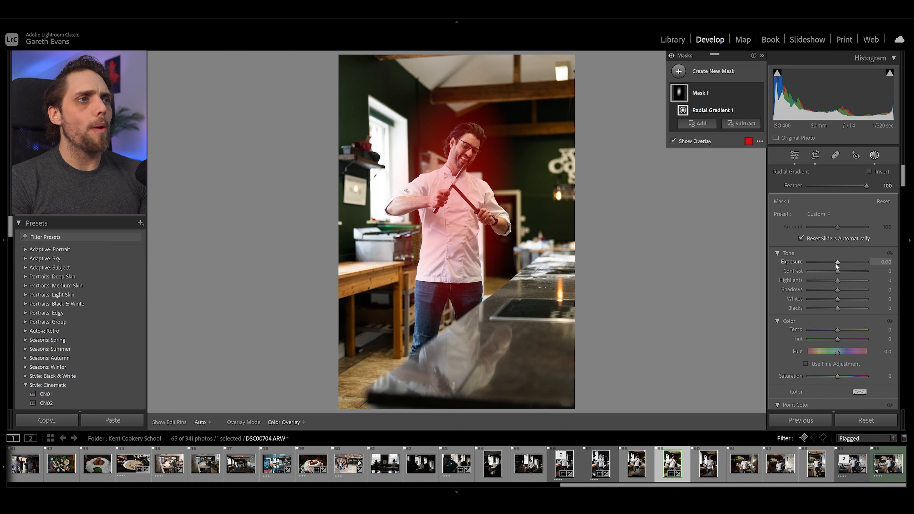
# Step: Set the chef mask's exposure to 0.67 and toggle the mask's visibility to check its effect
pyautogui.moveTo(838, 263); pyautogui.dragTo(841, 263)
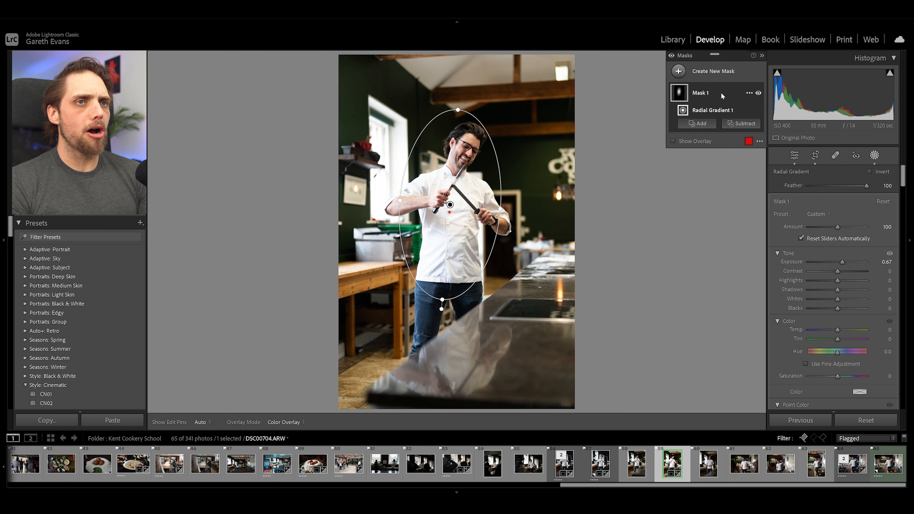
pyautogui.click(758, 94)
pyautogui.click(758, 94)
pyautogui.click(758, 94)
pyautogui.click(758, 94)
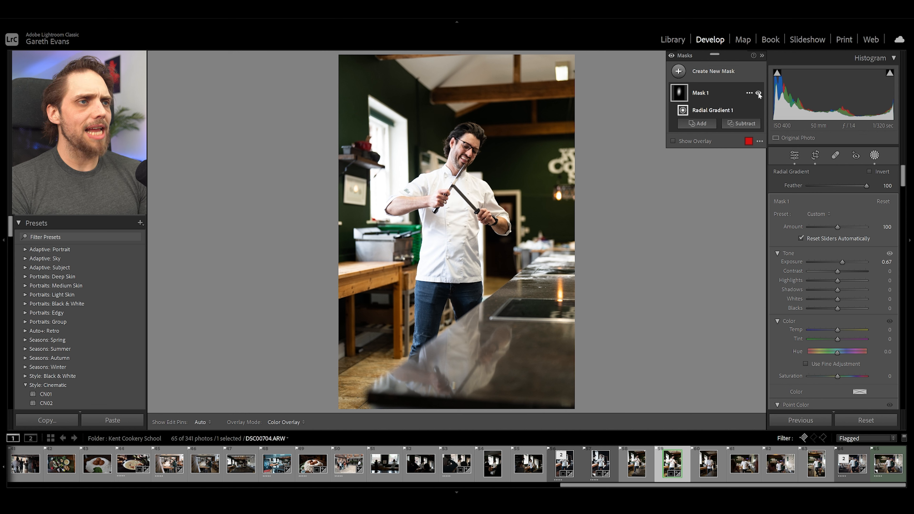
# Step: Add a second, much larger radial gradient centred on the chef and invert it to cover the surroundings
pyautogui.click(714, 75)
pyautogui.click(736, 185)
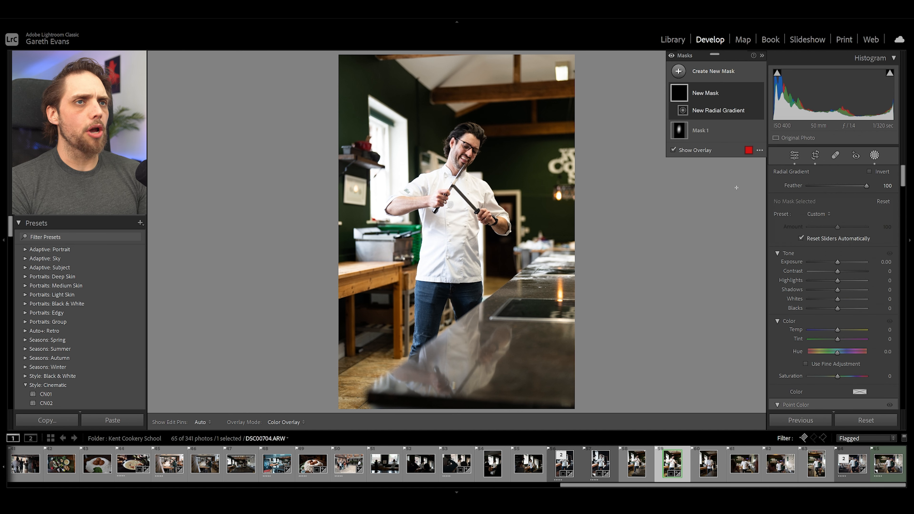
pyautogui.moveTo(417, 135)
pyautogui.mouseDown()
pyautogui.moveTo(508, 279)
pyautogui.moveTo(555, 320)
pyautogui.mouseUp()
pyautogui.moveTo(475, 130); pyautogui.dragTo(504, 206)
pyautogui.moveTo(584, 211); pyautogui.dragTo(599, 210)
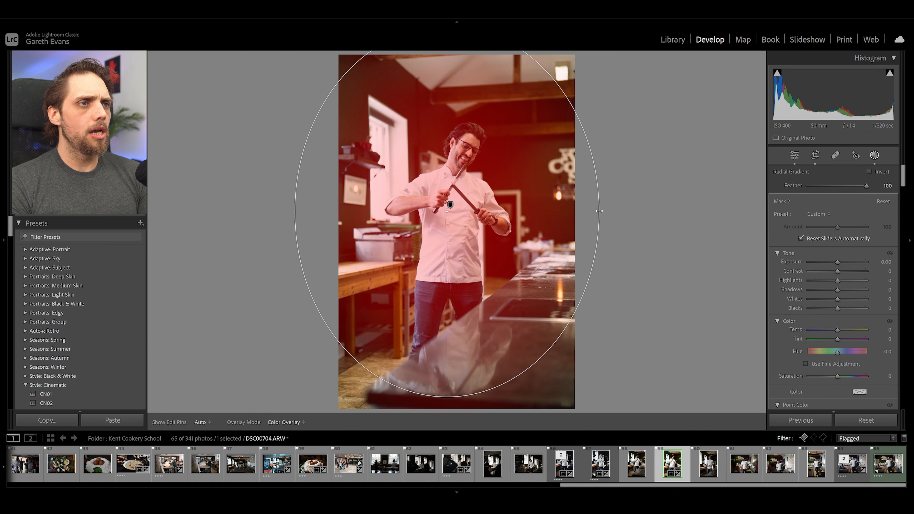
pyautogui.click(888, 173)
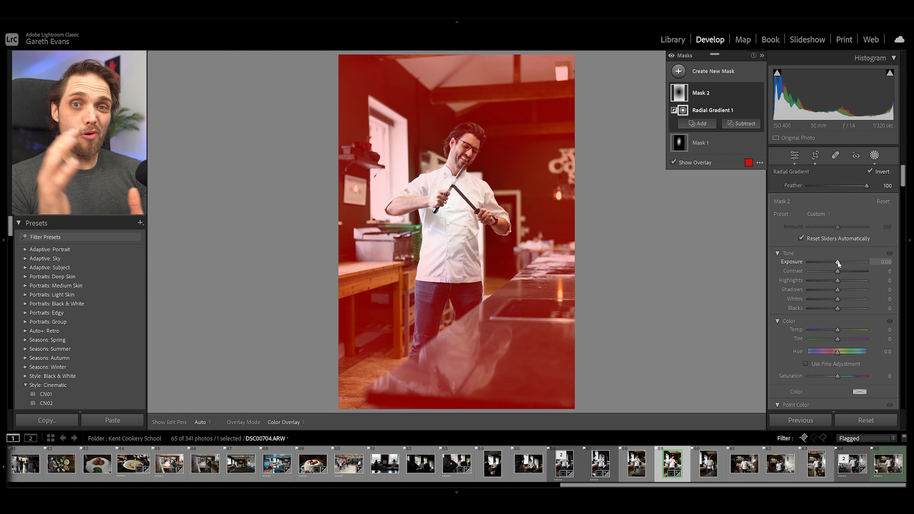
# Step: Widen the inverted radial gradient, set its exposure to −0.43, and toggle the mask to check the darkened surroundings
pyautogui.moveTo(838, 261); pyautogui.dragTo(836, 262)
pyautogui.moveTo(607, 212); pyautogui.dragTo(658, 211)
pyautogui.moveTo(843, 260); pyautogui.dragTo(833, 262)
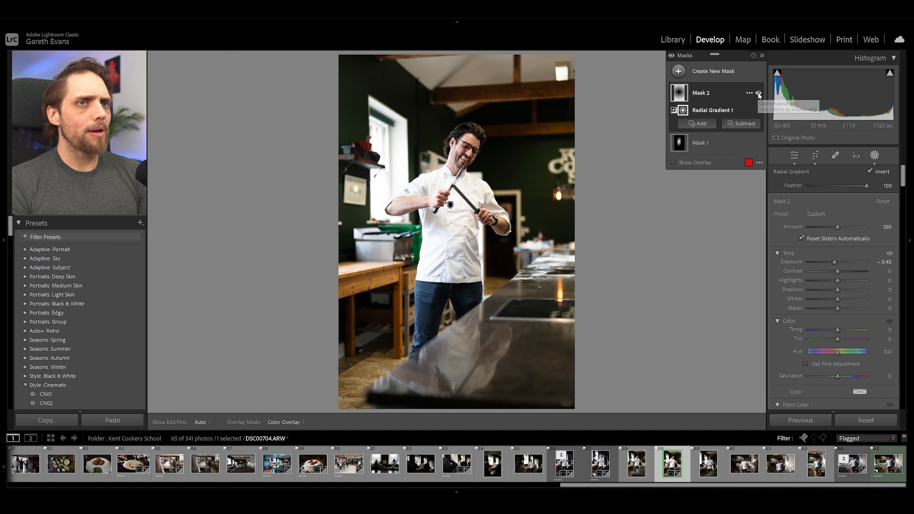
pyautogui.click(759, 93)
pyautogui.click(759, 93)
pyautogui.click(758, 94)
pyautogui.click(759, 94)
pyautogui.moveTo(526, 192); pyautogui.dragTo(539, 176)
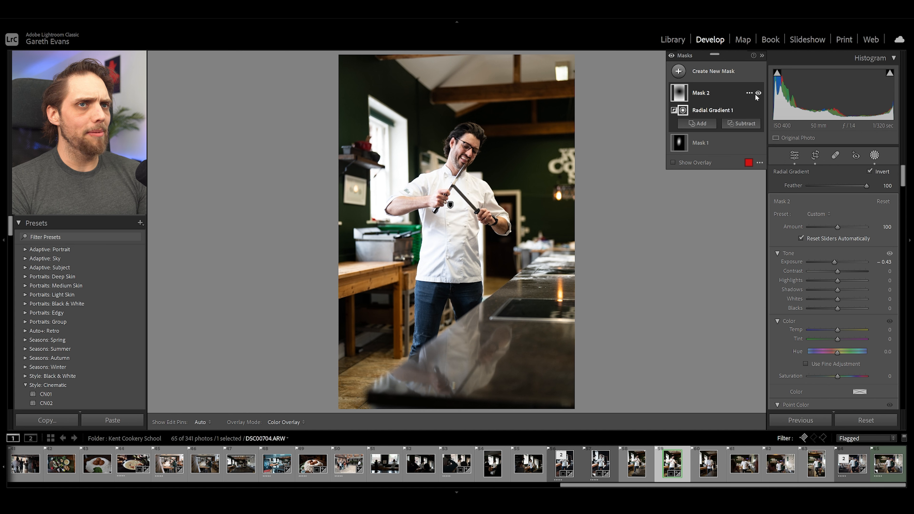
pyautogui.click(757, 94)
pyautogui.click(758, 94)
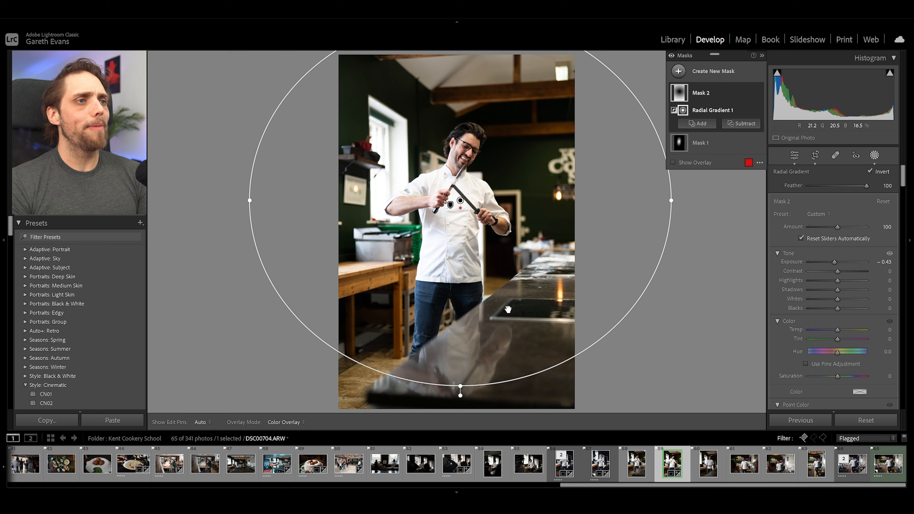
# Step: Add a linear gradient mask rising from the photo's lower edge over the worktop and set its exposure to −0.67
pyautogui.click(715, 72)
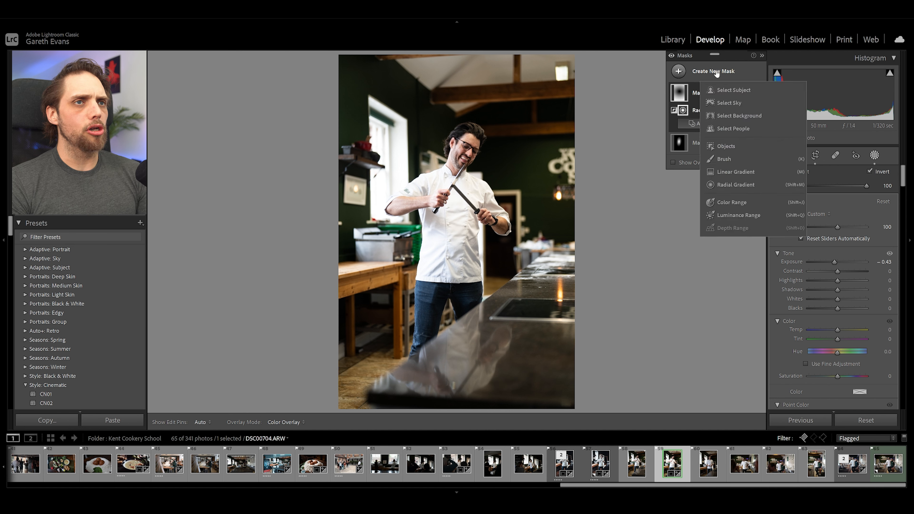
pyautogui.click(750, 172)
pyautogui.moveTo(456, 414); pyautogui.dragTo(457, 221)
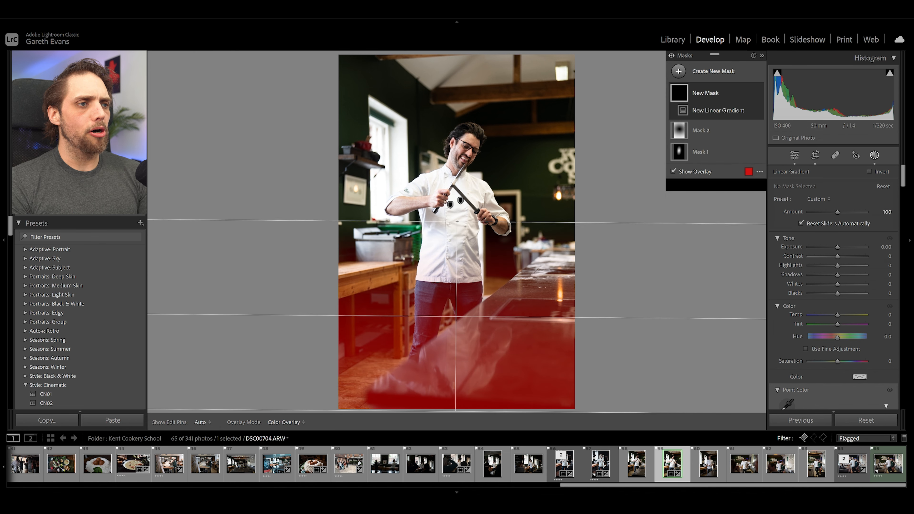
pyautogui.moveTo(456, 318); pyautogui.dragTo(453, 374)
pyautogui.moveTo(453, 279); pyautogui.dragTo(452, 226)
pyautogui.moveTo(836, 248); pyautogui.dragTo(832, 248)
pyautogui.moveTo(455, 223); pyautogui.dragTo(455, 221)
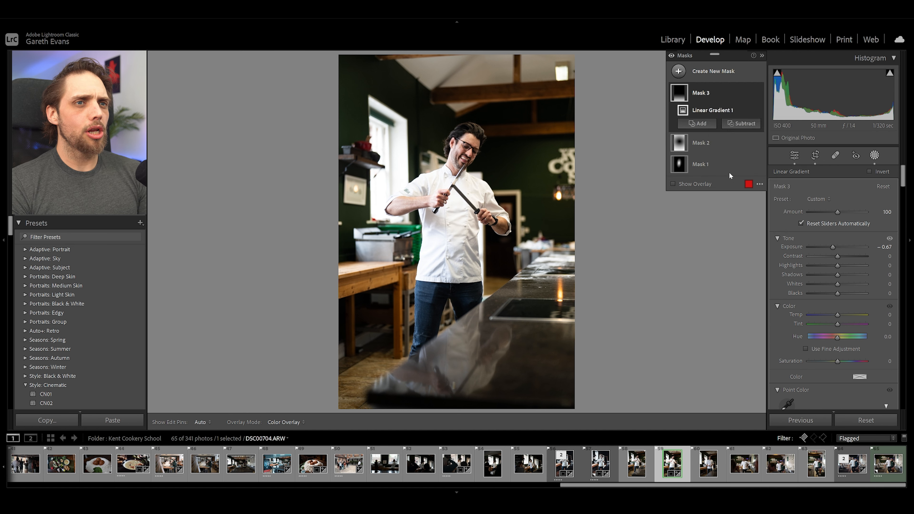
# Step: Add a linear gradient mask from the photo's upper edge down to the chef and intersect it with the background selection
pyautogui.press('m')
pyautogui.moveTo(456, 53); pyautogui.dragTo(458, 225)
pyautogui.moveTo(458, 139)
pyautogui.mouseDown()
pyautogui.moveTo(454, 106)
pyautogui.moveTo(454, 129)
pyautogui.mouseUp()
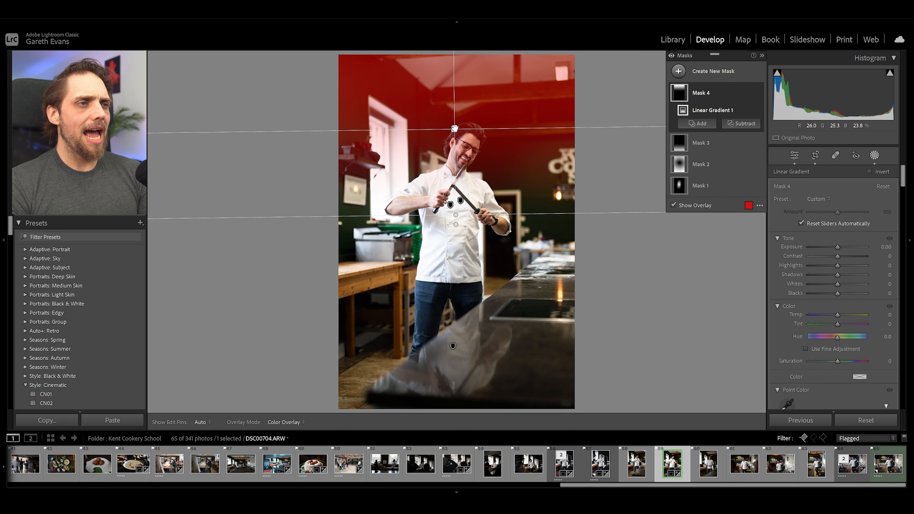
pyautogui.rightClick(730, 94)
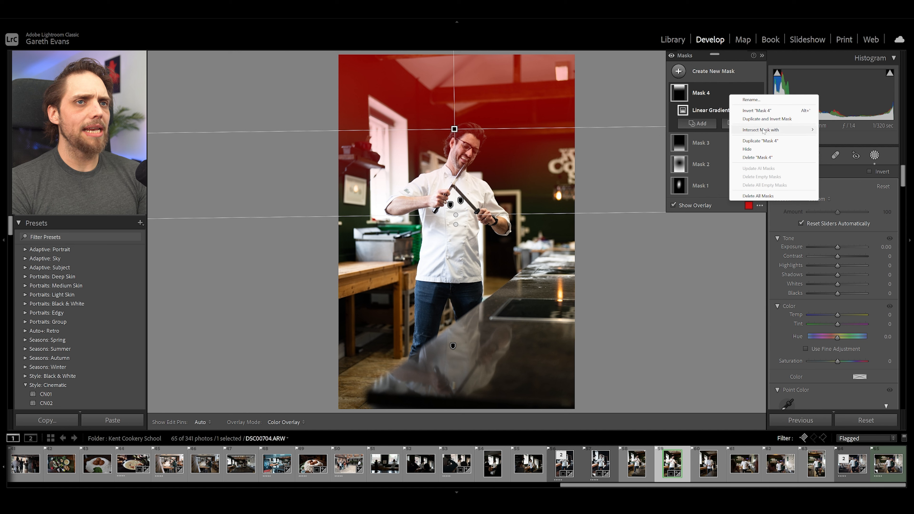
pyautogui.moveTo(762, 132)
pyautogui.click(849, 146)
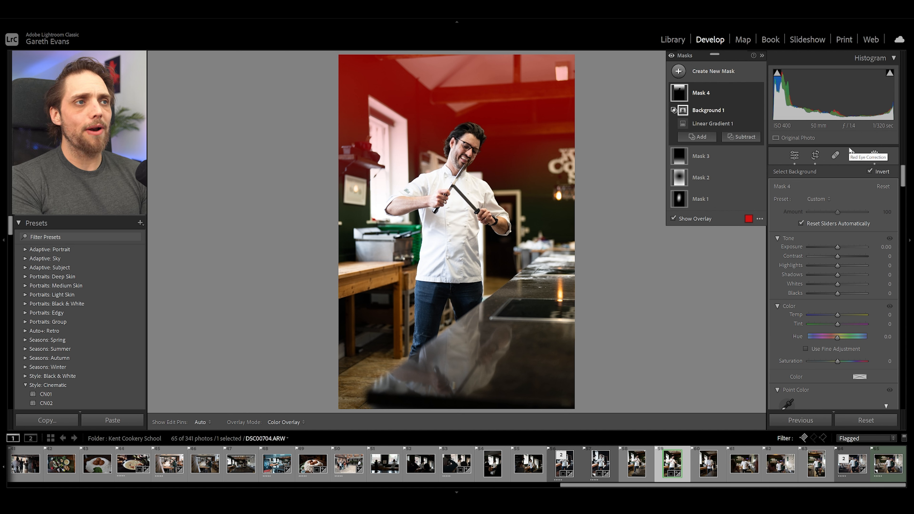
# Step: Lower the upper background mask's exposure, move its linear gradient higher towards the ceiling, and leave masking
pyautogui.moveTo(837, 247); pyautogui.dragTo(827, 249)
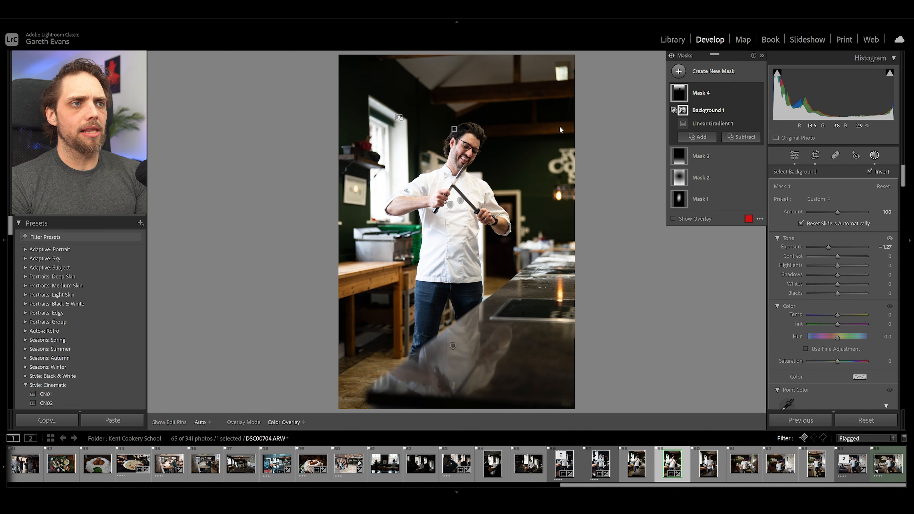
pyautogui.click(454, 128)
pyautogui.moveTo(453, 129); pyautogui.dragTo(451, 86)
pyautogui.moveTo(828, 247); pyautogui.dragTo(834, 248)
pyautogui.click(796, 158)
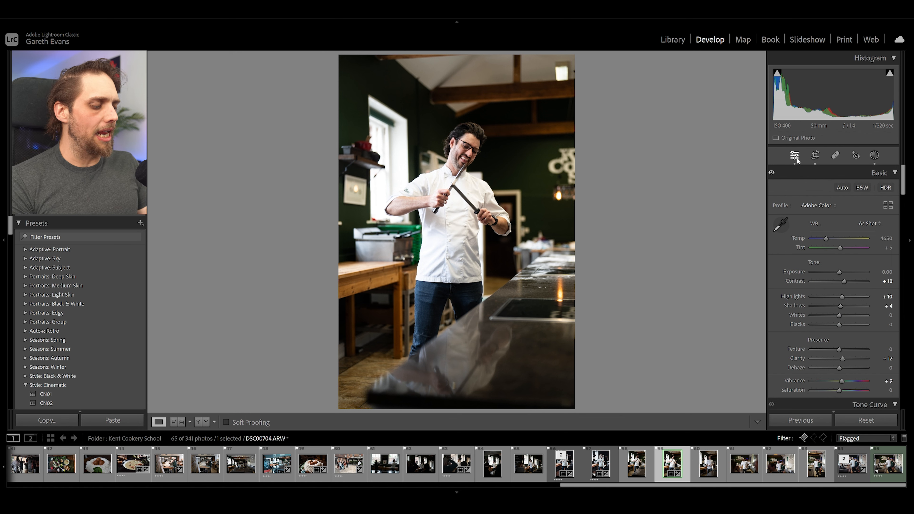
# Step: Compare the masked edit with the original photo, in single view and side by side
pyautogui.press('\\')
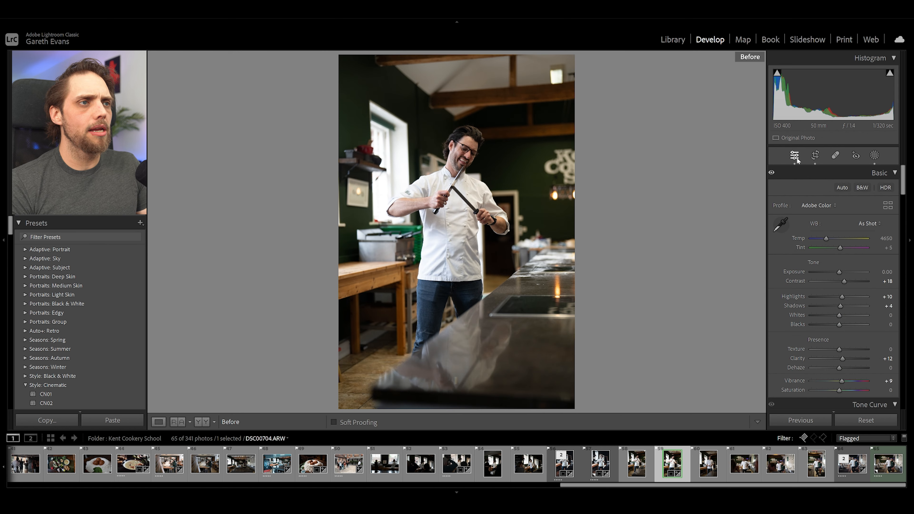
pyautogui.press('\\')
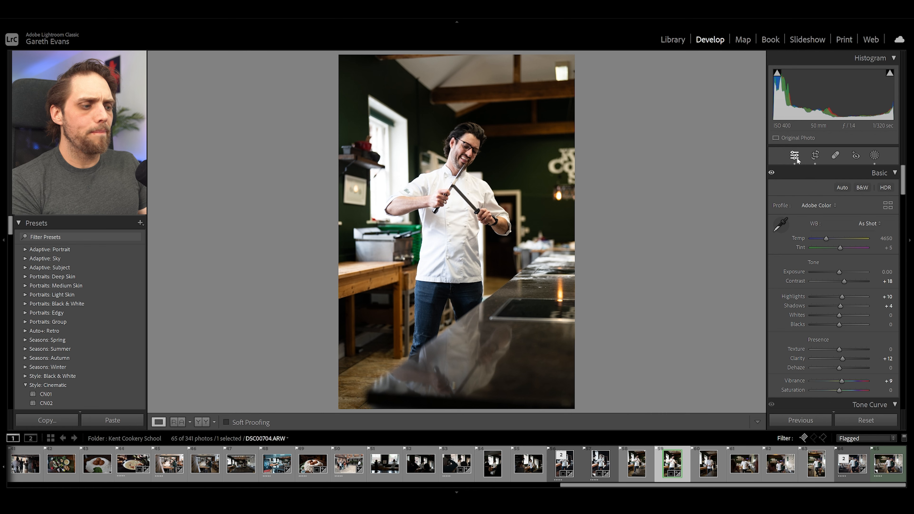
pyautogui.press('y')
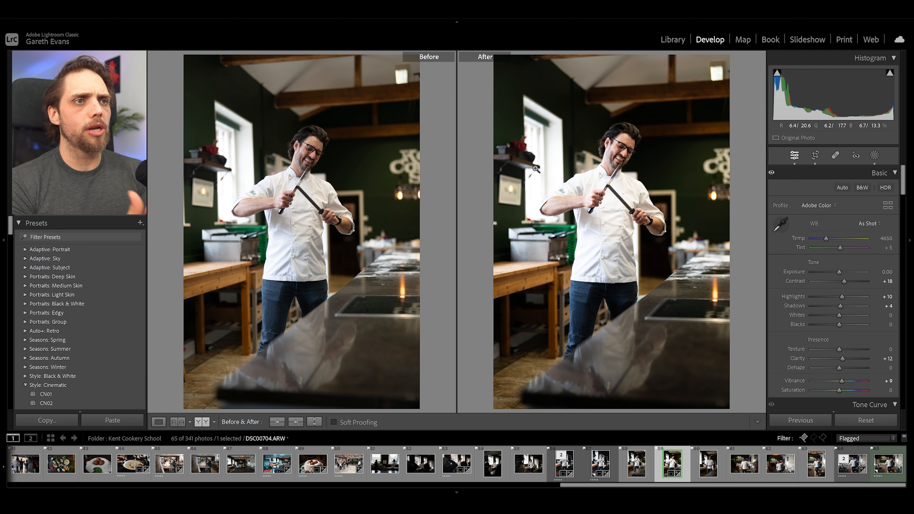
pyautogui.press('y')
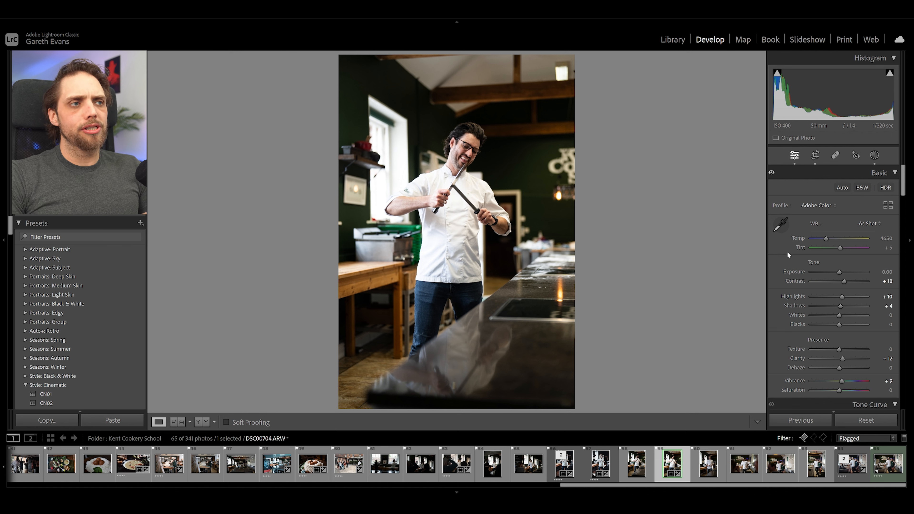
# Step: Shift the colour mixer hues to orange −17, yellow −23, green −36, aqua +5 and blue −6
pyautogui.scroll(-10, 790, 244)
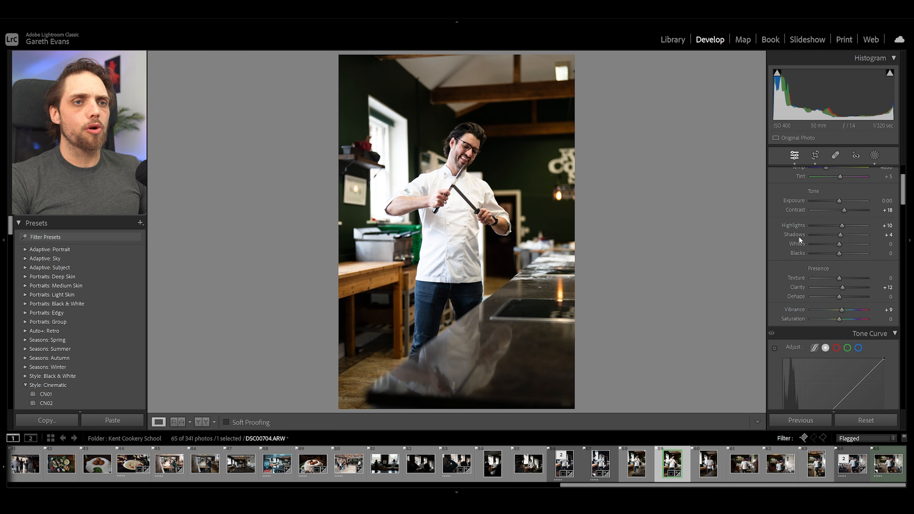
pyautogui.scroll(2, 788, 251)
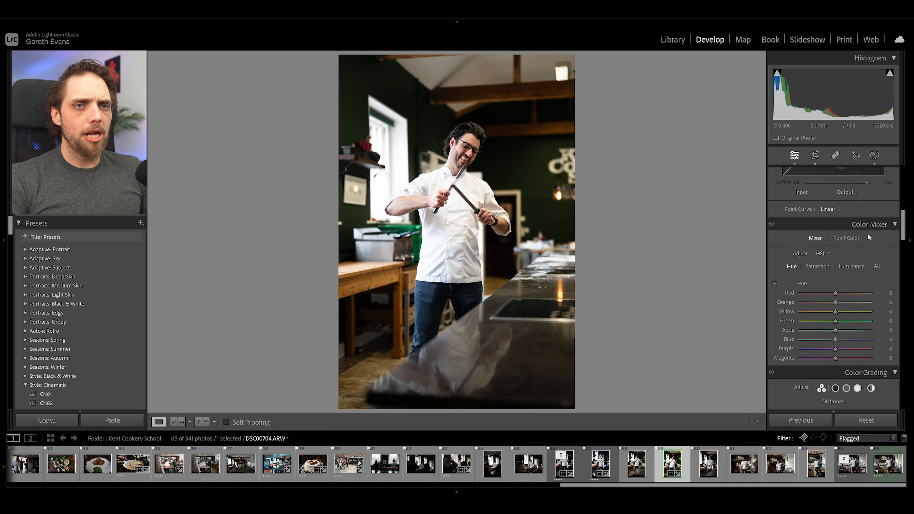
pyautogui.moveTo(903, 224); pyautogui.dragTo(905, 233)
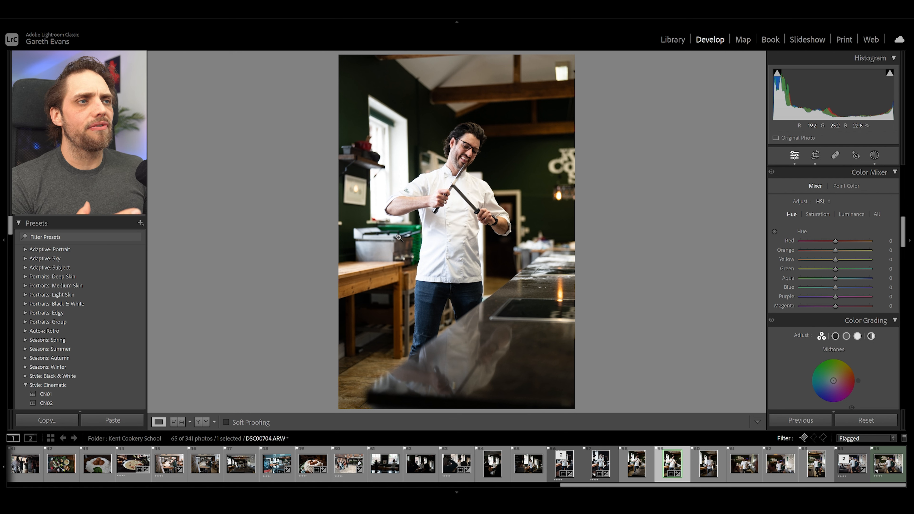
pyautogui.moveTo(836, 252); pyautogui.dragTo(832, 253)
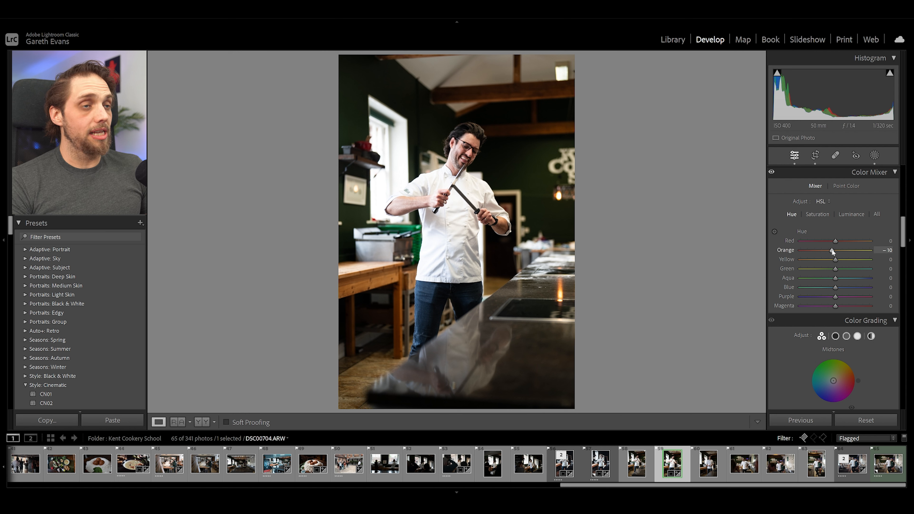
pyautogui.moveTo(833, 252)
pyautogui.mouseDown()
pyautogui.moveTo(798, 252)
pyautogui.moveTo(830, 250)
pyautogui.mouseUp()
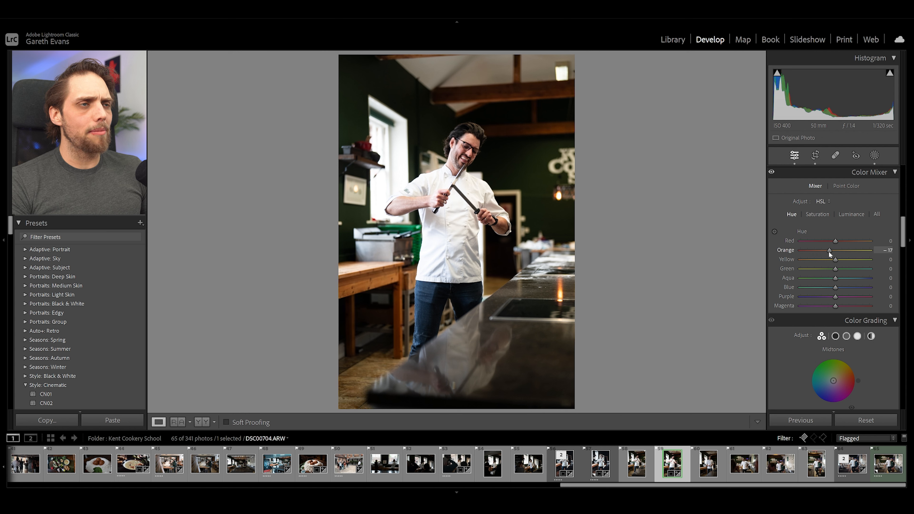
pyautogui.click(828, 259)
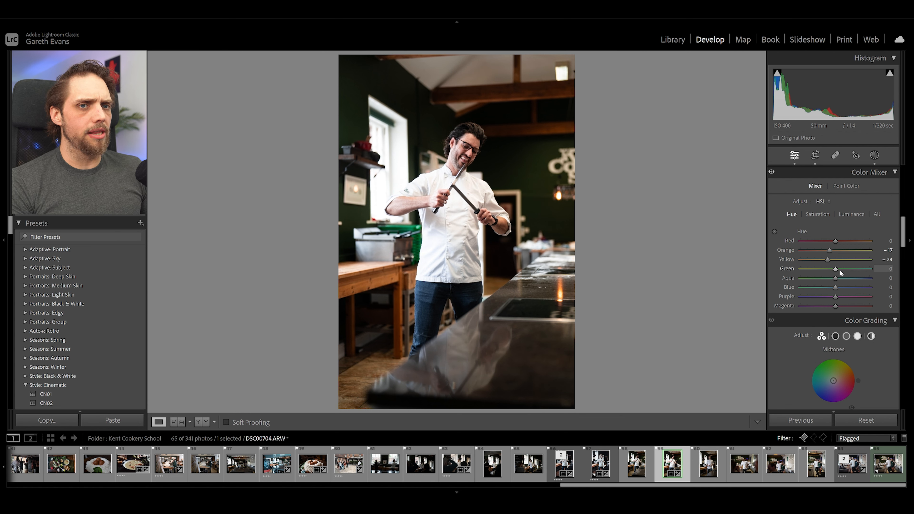
pyautogui.moveTo(837, 269)
pyautogui.mouseDown()
pyautogui.moveTo(791, 274)
pyautogui.moveTo(897, 276)
pyautogui.moveTo(824, 276)
pyautogui.mouseUp()
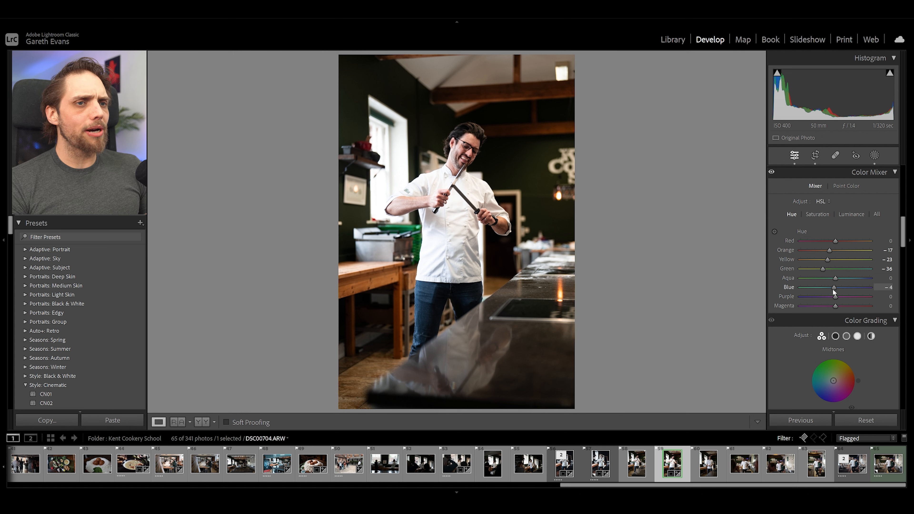
pyautogui.moveTo(833, 289); pyautogui.dragTo(838, 280)
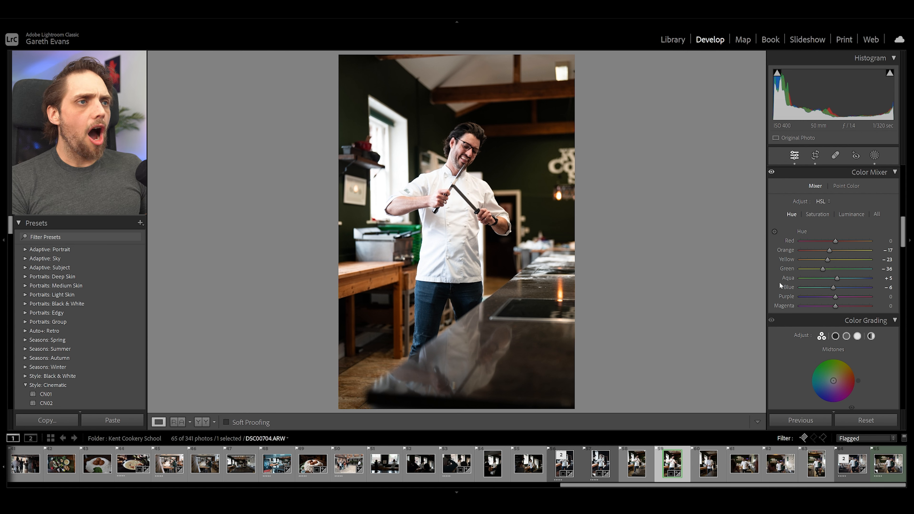
# Step: Set the colour mixer saturation to green −100, yellow −5 and orange +3, and the green luminance to −26
pyautogui.click(818, 216)
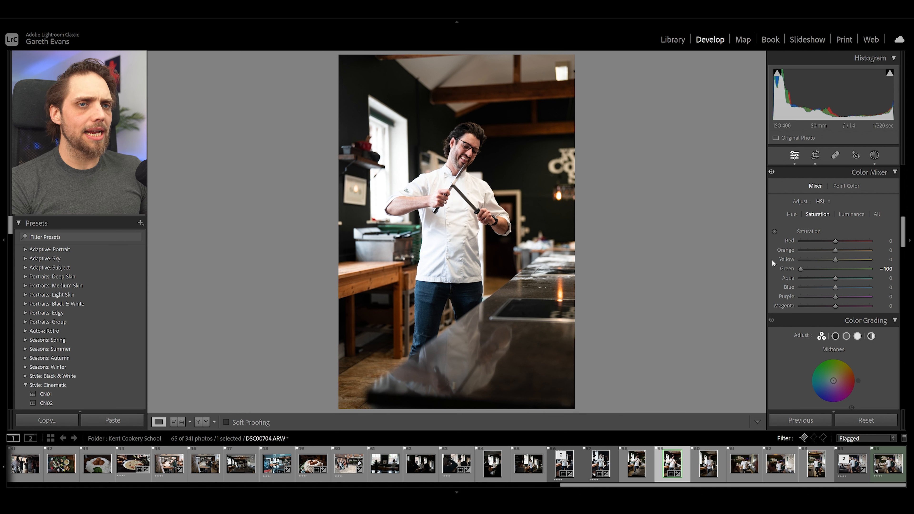
pyautogui.moveTo(836, 259)
pyautogui.mouseDown()
pyautogui.moveTo(804, 261)
pyautogui.moveTo(879, 262)
pyautogui.moveTo(837, 265)
pyautogui.mouseUp()
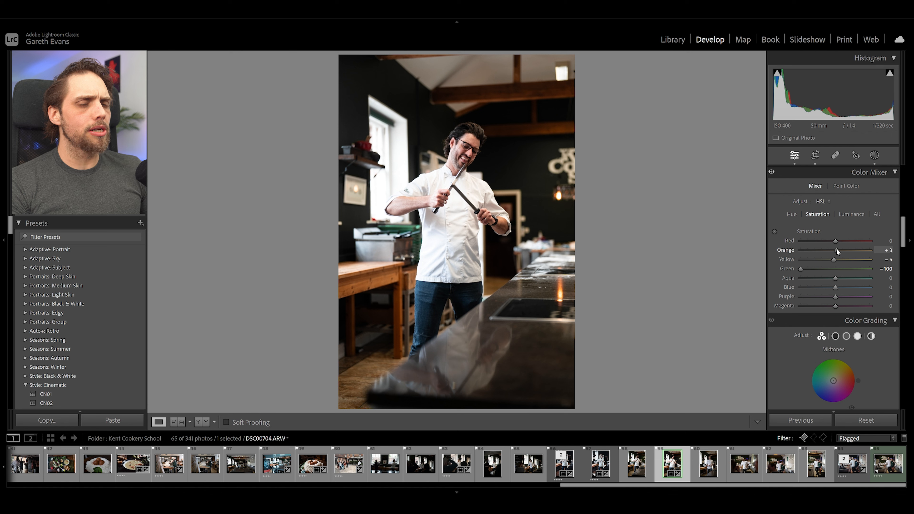
pyautogui.click(851, 213)
pyautogui.moveTo(836, 269); pyautogui.dragTo(825, 270)
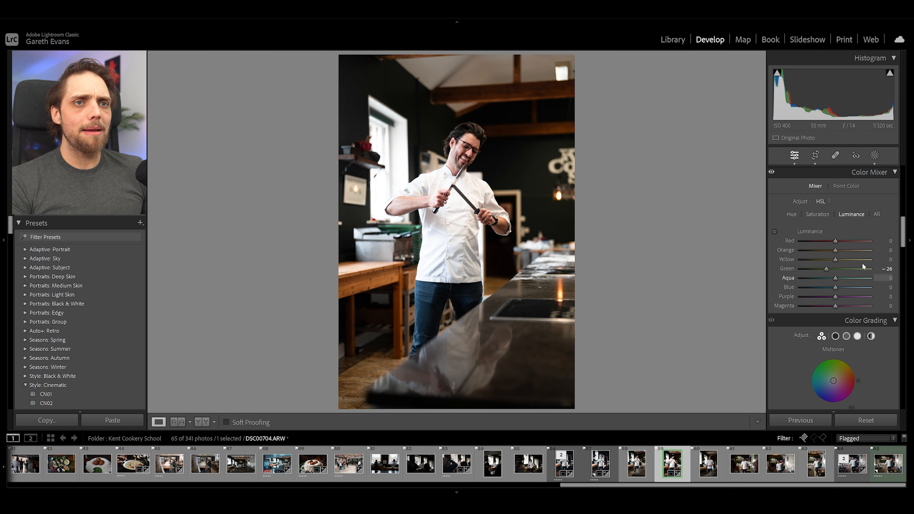
# Step: Sample the green crate behind the chef as a point colour and shift its hue to 39, saturation to −97 and luminance to −38
pyautogui.click(847, 185)
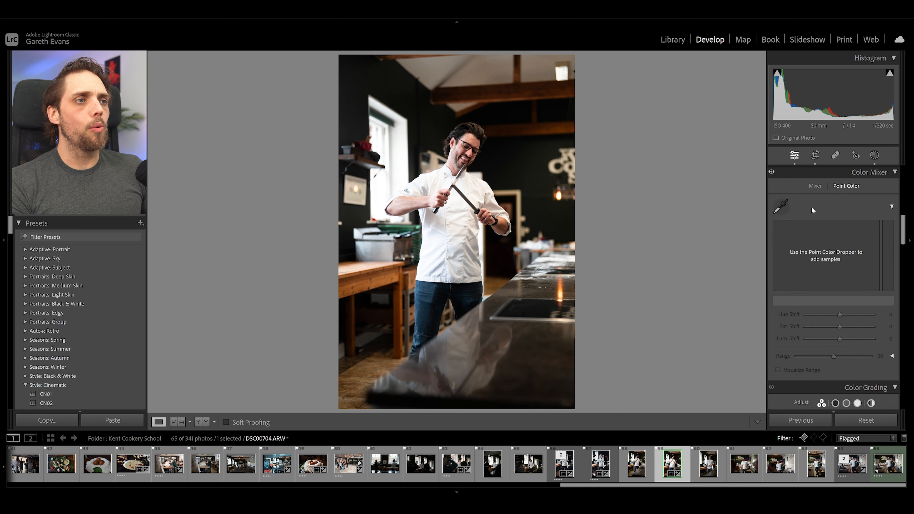
pyautogui.click(781, 208)
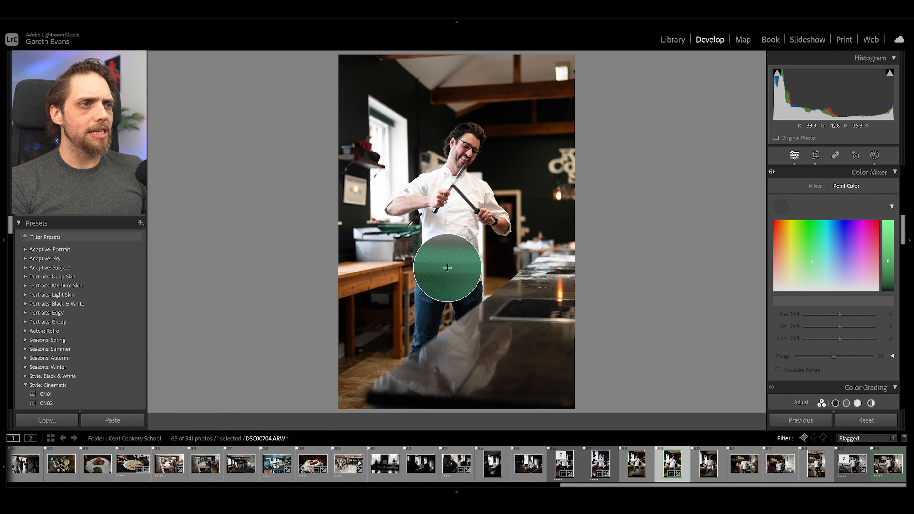
pyautogui.click(408, 226)
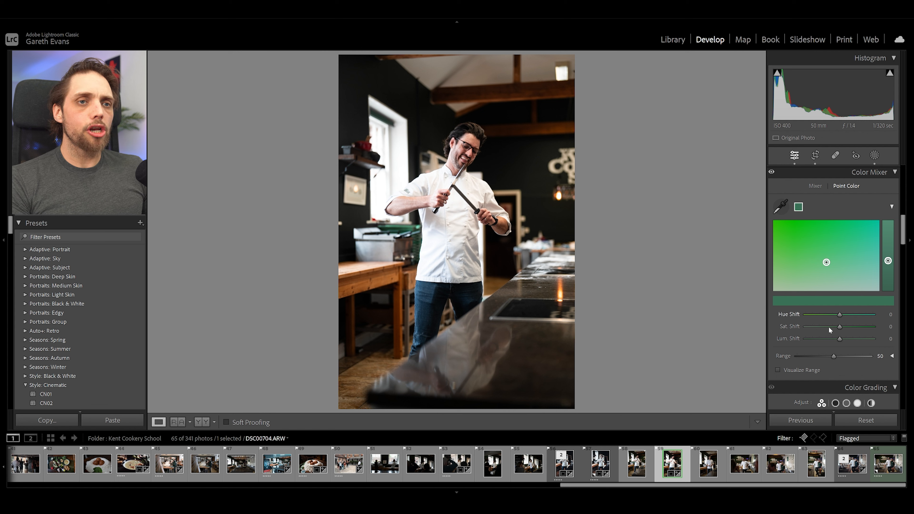
pyautogui.click(778, 371)
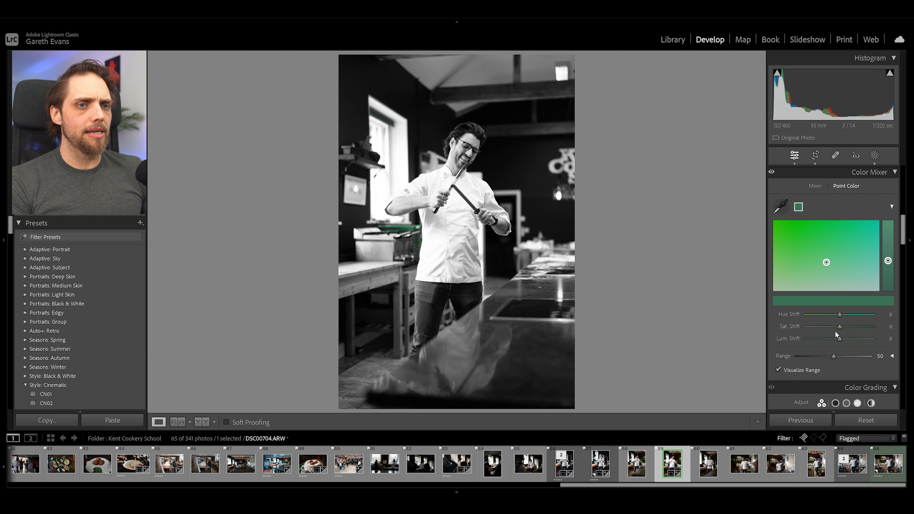
pyautogui.moveTo(839, 327); pyautogui.dragTo(807, 327)
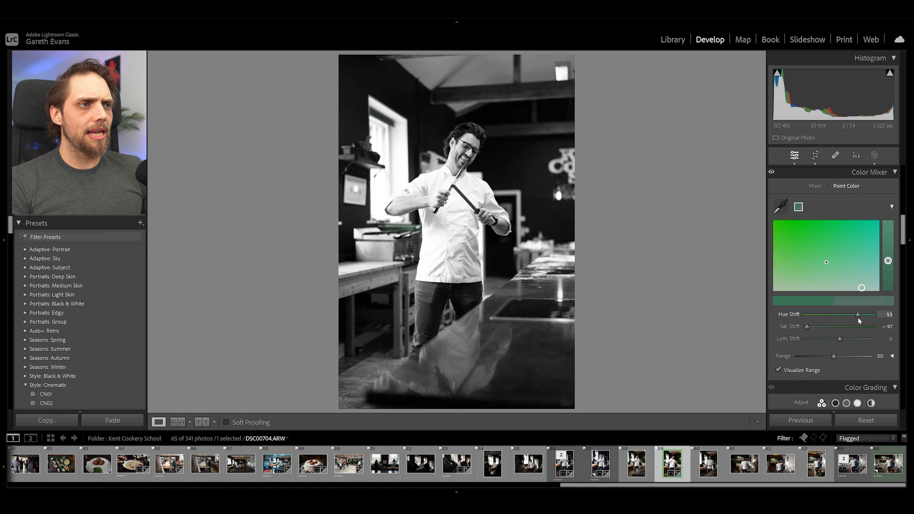
pyautogui.moveTo(861, 317)
pyautogui.mouseDown()
pyautogui.moveTo(871, 319)
pyautogui.moveTo(852, 318)
pyautogui.moveTo(827, 339)
pyautogui.mouseUp()
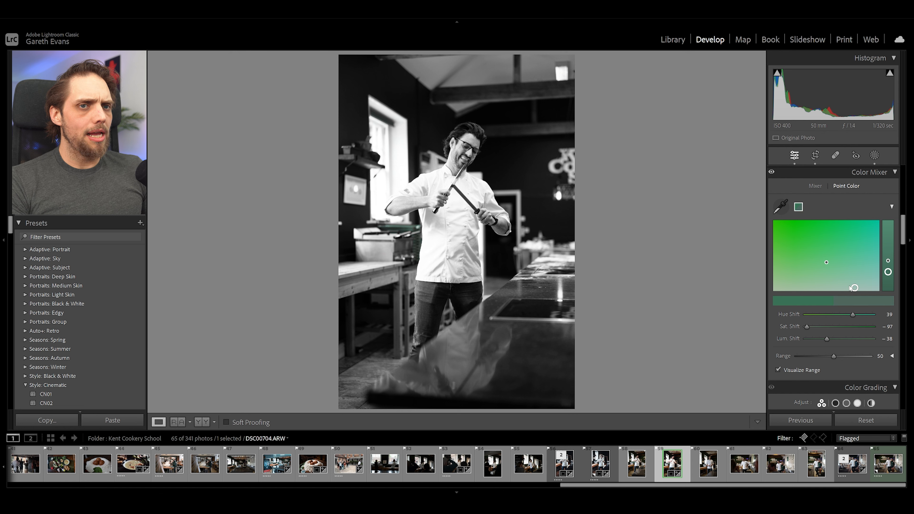
pyautogui.click(778, 370)
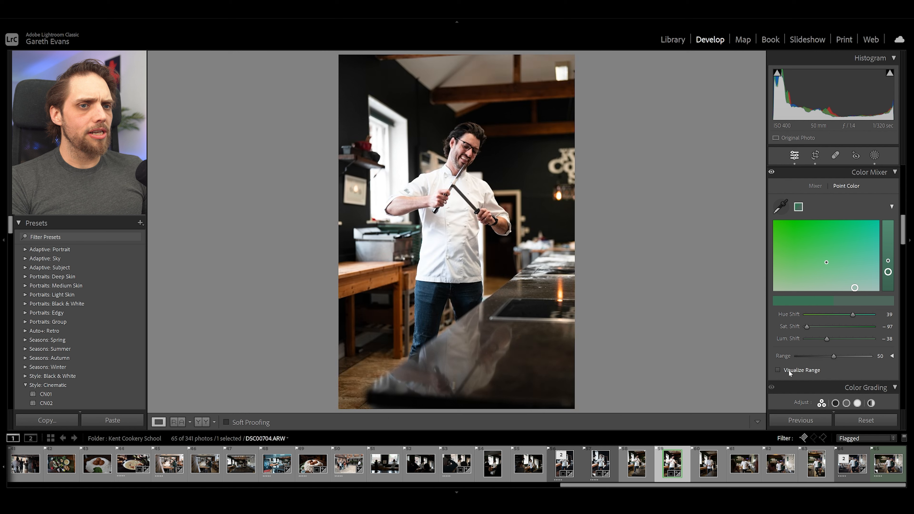
# Step: Compare the photo with and without the colour mixer adjustments
pyautogui.click(772, 172)
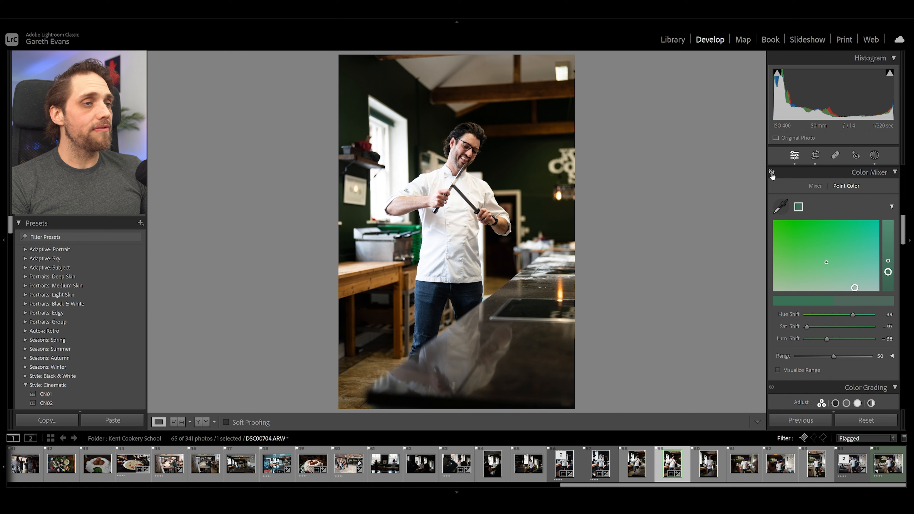
pyautogui.click(771, 174)
pyautogui.click(772, 173)
pyautogui.click(772, 173)
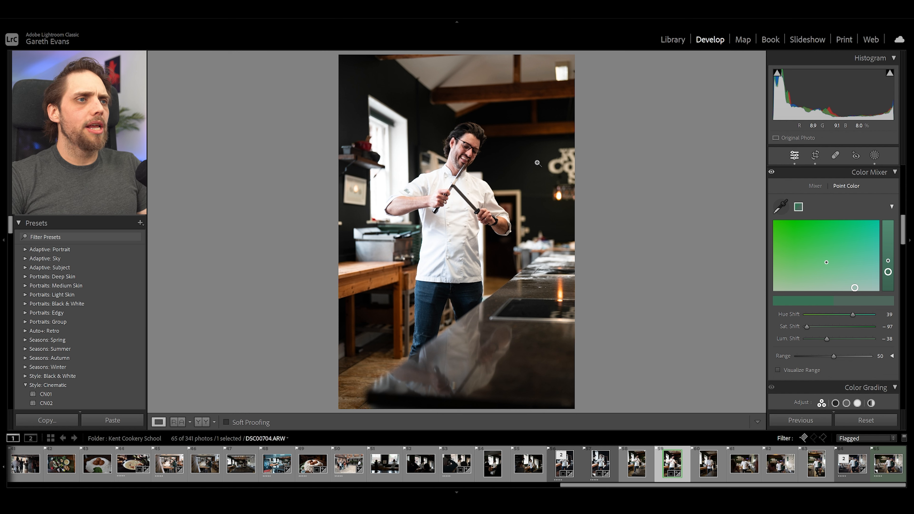
pyautogui.click(815, 186)
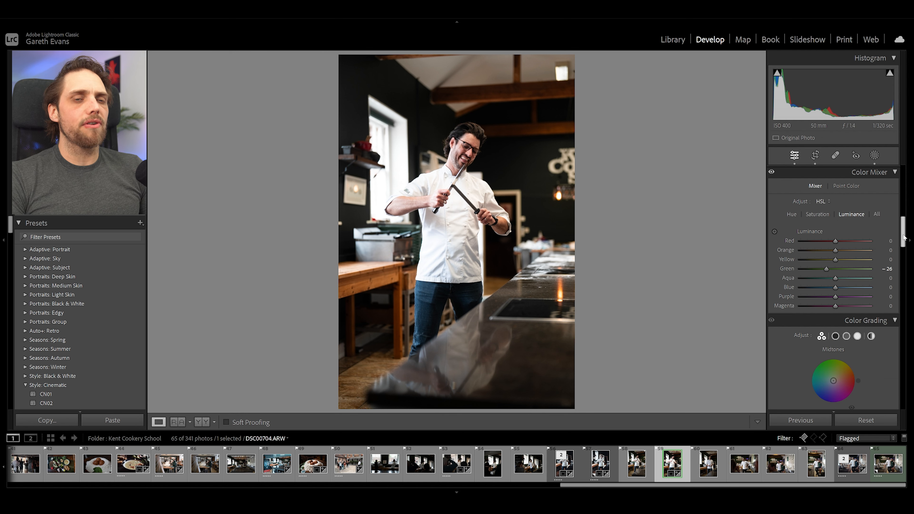
# Step: Reset the green primary saturation in Calibration, and set the red primary hue to +9 and the blue primary hue to −15
pyautogui.moveTo(903, 231); pyautogui.dragTo(906, 394)
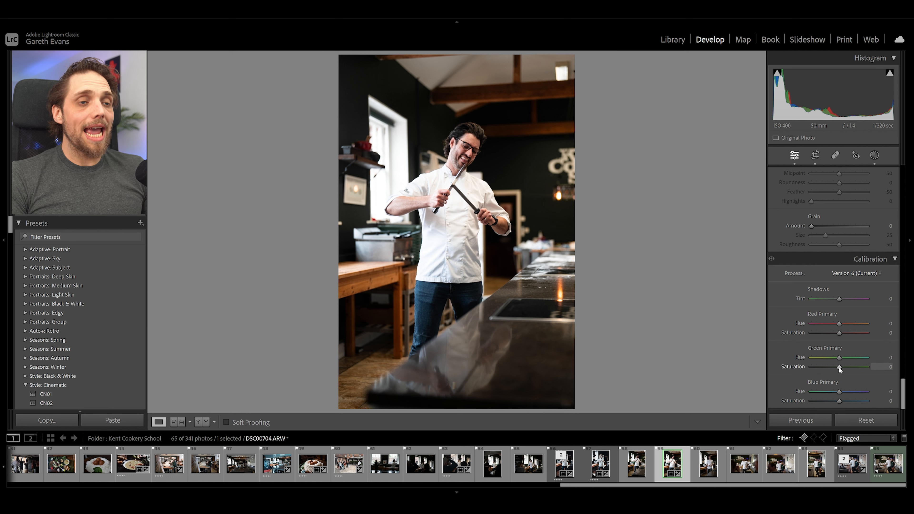
pyautogui.moveTo(839, 369); pyautogui.dragTo(825, 371)
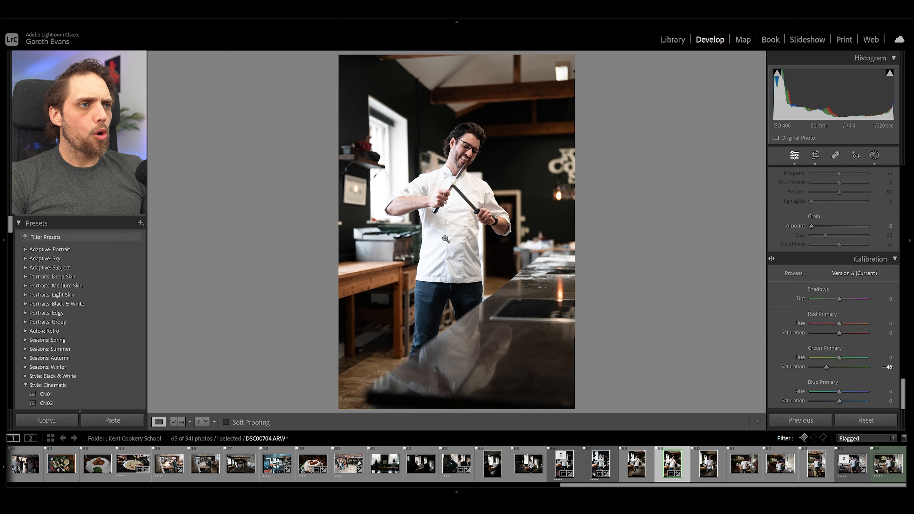
pyautogui.doubleClick(828, 367)
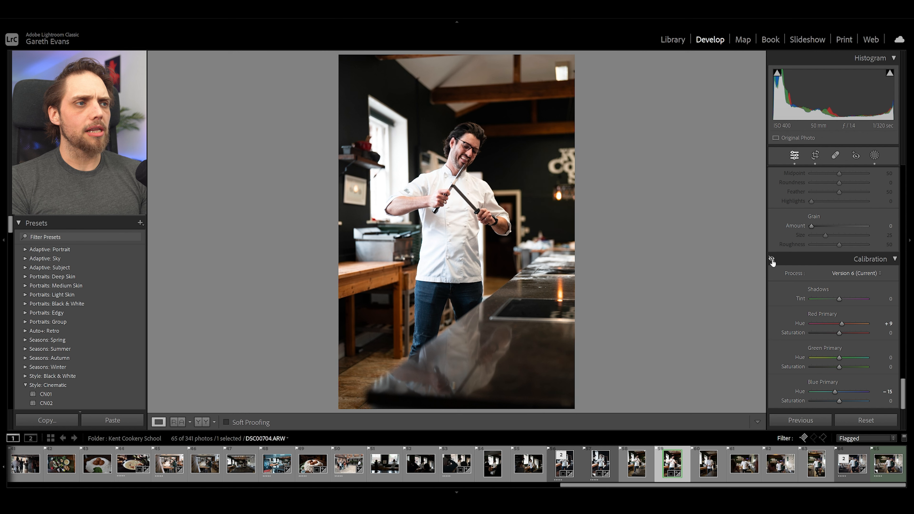
pyautogui.click(771, 259)
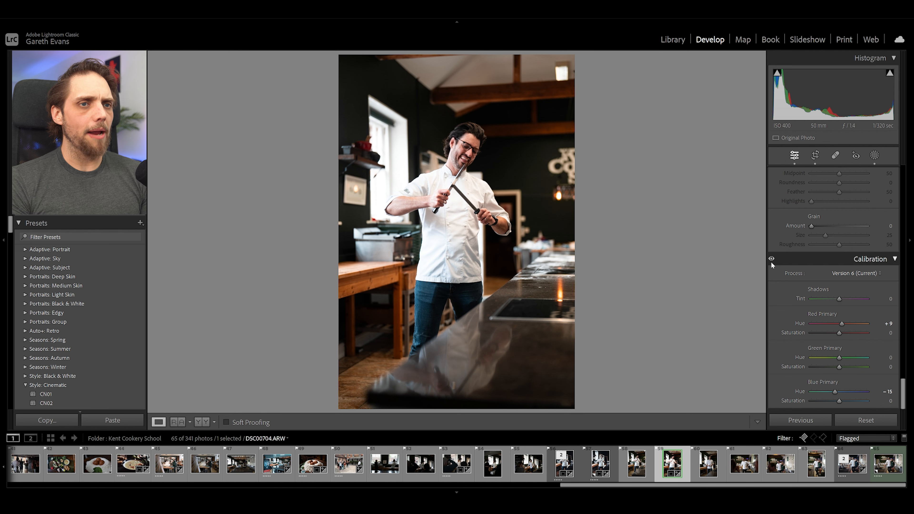
# Step: Add a tall radial gradient mask over the background and worktop beside the chef's steel-holding hand and set its temperature to 21
pyautogui.scroll(5, 900, 369)
pyautogui.scroll(10, 901, 369)
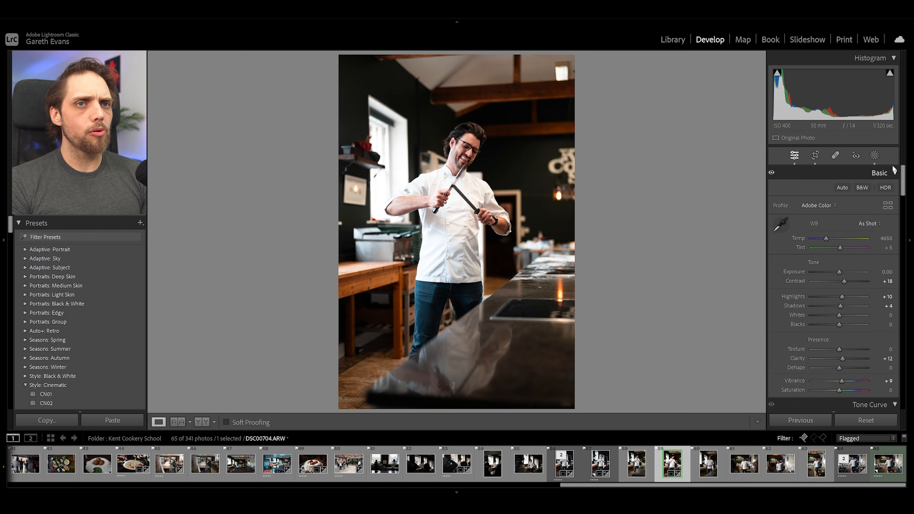
pyautogui.click(874, 155)
pyautogui.click(704, 71)
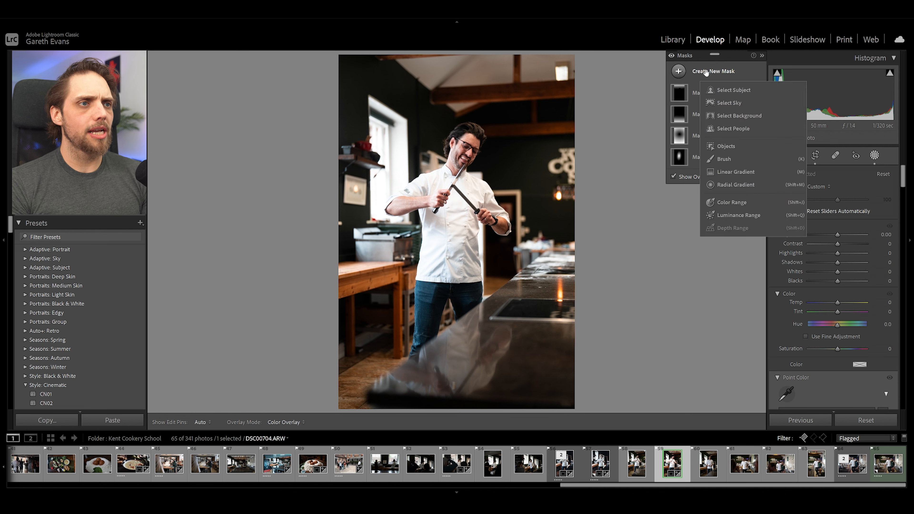
pyautogui.click(745, 187)
pyautogui.moveTo(554, 222); pyautogui.dragTo(608, 347)
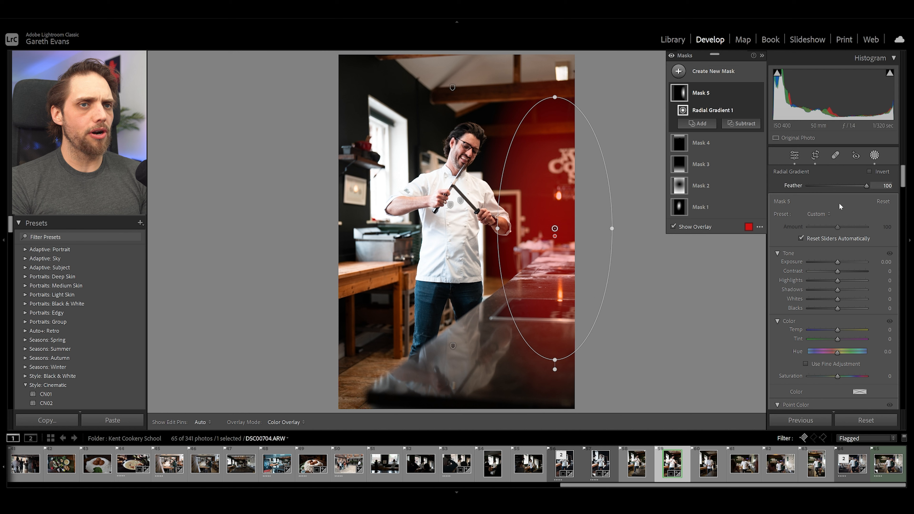
pyautogui.moveTo(837, 330); pyautogui.dragTo(842, 334)
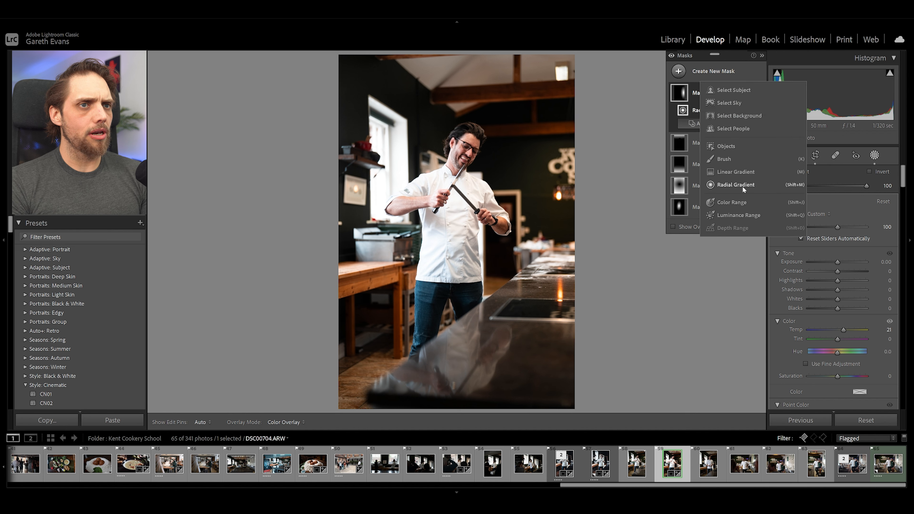
# Step: Add a small radial gradient mask over the wooden table, set its temperature to 13, and leave masking
pyautogui.hotkey('shift', 'm')
pyautogui.moveTo(359, 271)
pyautogui.mouseDown()
pyautogui.moveTo(420, 350)
pyautogui.moveTo(373, 292)
pyautogui.mouseUp()
pyautogui.moveTo(837, 330); pyautogui.dragTo(841, 330)
pyautogui.press('o')
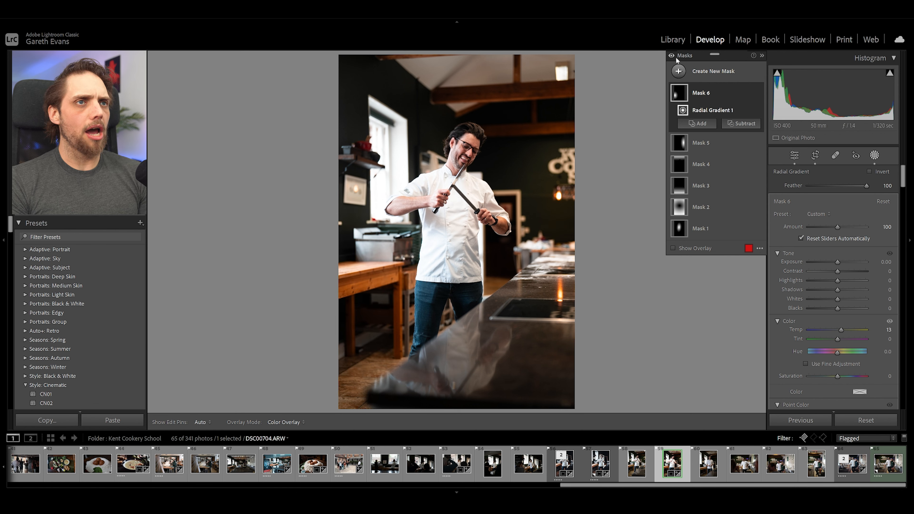
pyautogui.click(796, 155)
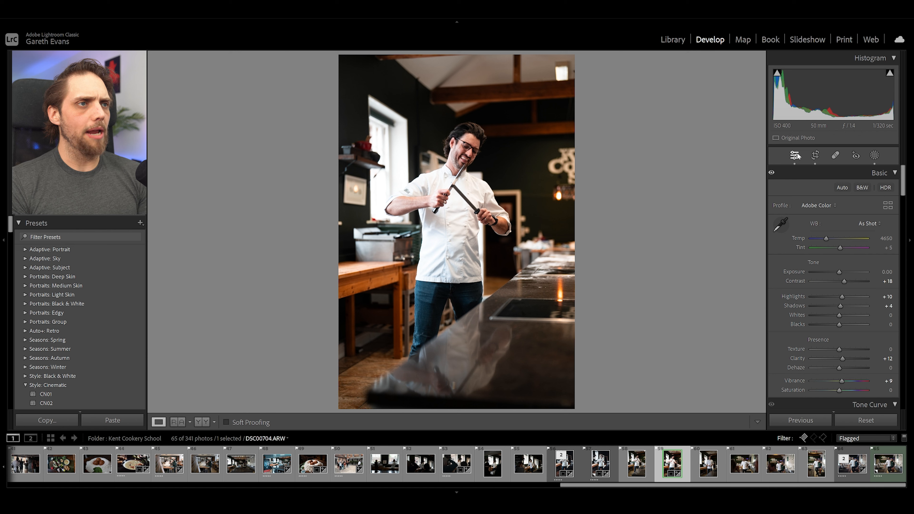
# Step: Lower the exposure of the large inverted radial mask around the chef, Mask 2, to −0.67
pyautogui.click(874, 155)
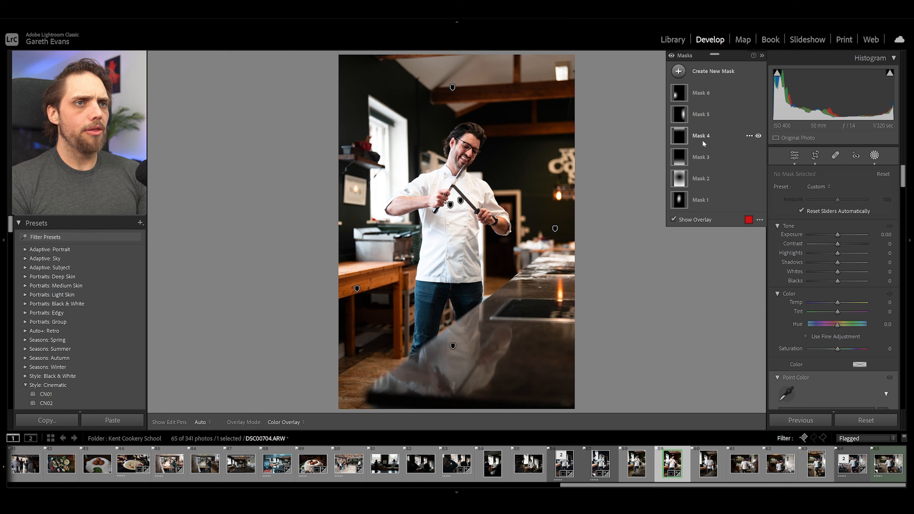
pyautogui.click(707, 180)
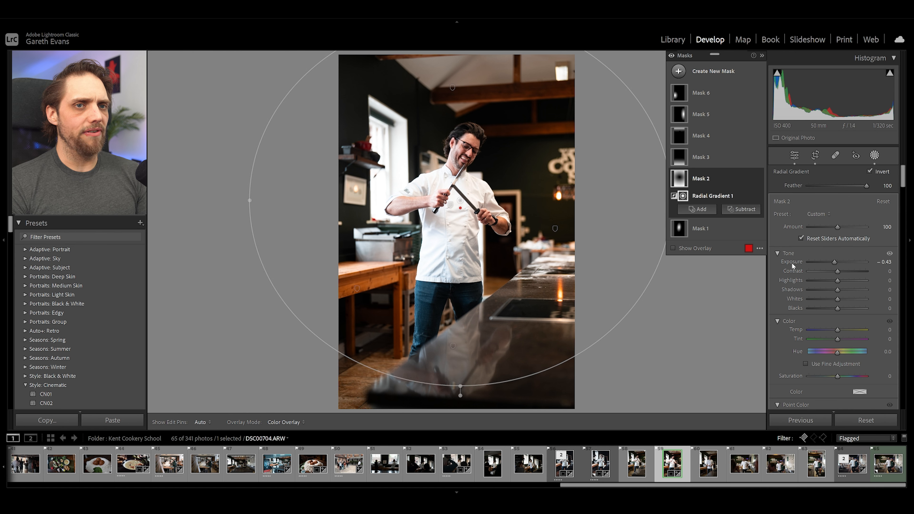
pyautogui.moveTo(830, 262); pyautogui.dragTo(832, 265)
# Step: Add a smaller inverted radial gradient mask centred on the chef's chest and set its exposure to −0.27
pyautogui.click(695, 209)
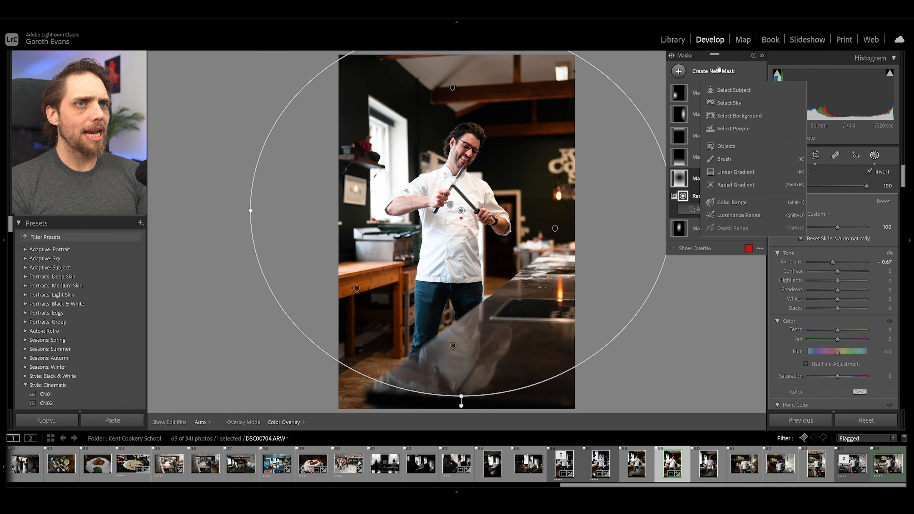
pyautogui.click(755, 184)
pyautogui.moveTo(435, 176); pyautogui.dragTo(550, 321)
pyautogui.moveTo(486, 193); pyautogui.dragTo(512, 232)
pyautogui.click(877, 172)
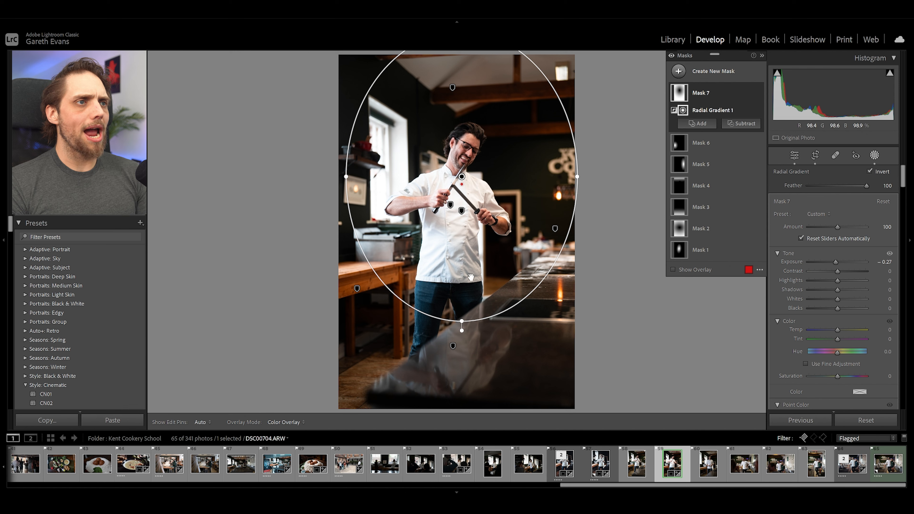
# Step: Shift Mask 7's inverted radial gradient slightly upward around the chef, lower its exposure a little, and leave masking to compare with the original
pyautogui.moveTo(513, 204); pyautogui.dragTo(510, 201)
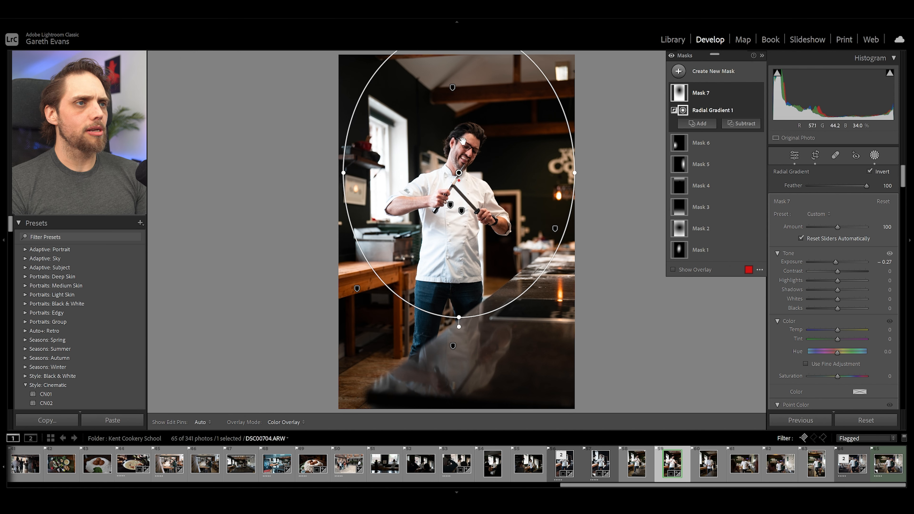
pyautogui.click(759, 93)
pyautogui.click(758, 93)
pyautogui.click(759, 93)
pyautogui.click(759, 93)
pyautogui.moveTo(532, 194); pyautogui.dragTo(534, 185)
pyautogui.moveTo(836, 262); pyautogui.dragTo(835, 262)
pyautogui.click(794, 155)
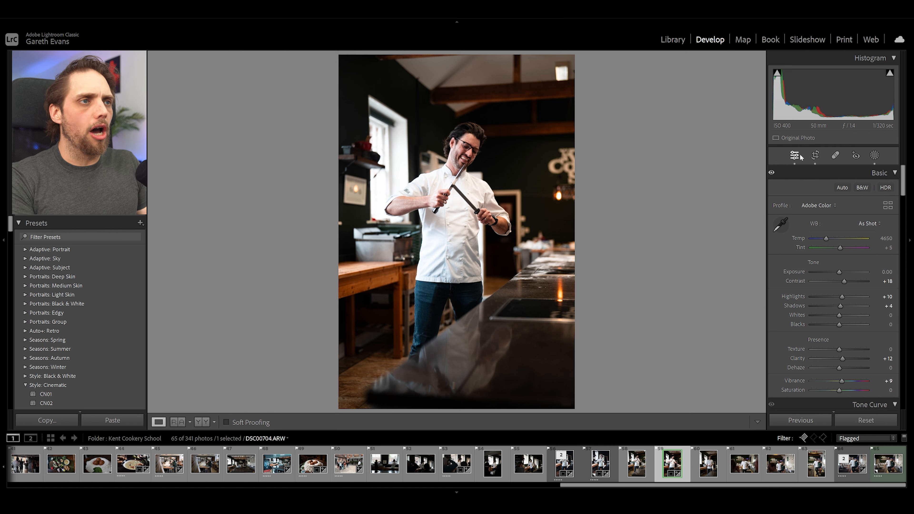
pyautogui.press('\\')
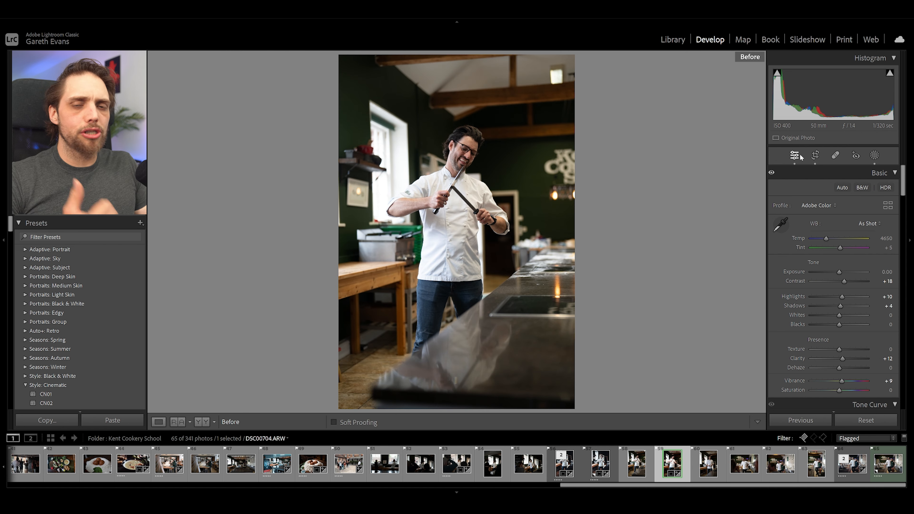
pyautogui.press('\\')
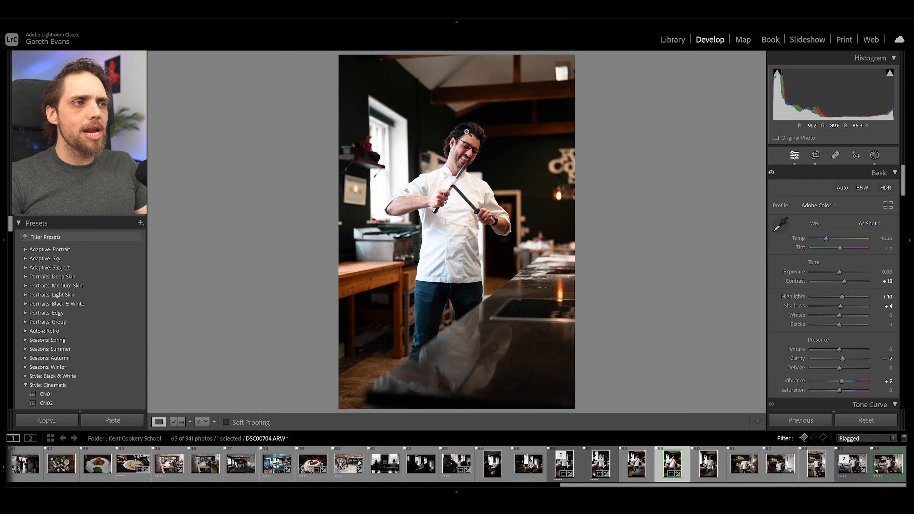
# Step: Apply Lens Blur to the chef portrait and set its blur amount to 20
pyautogui.scroll(-4, 785, 276)
pyautogui.scroll(-10, 786, 276)
pyautogui.scroll(-8, 784, 284)
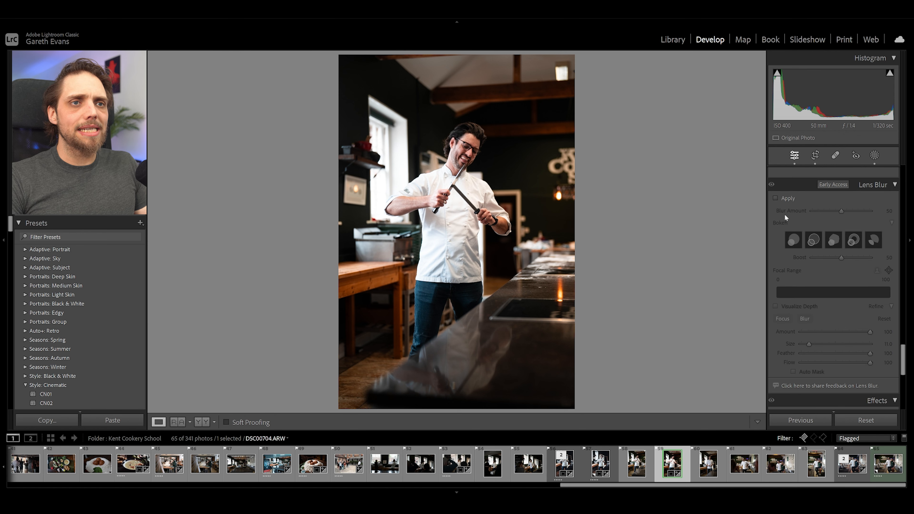
pyautogui.click(788, 199)
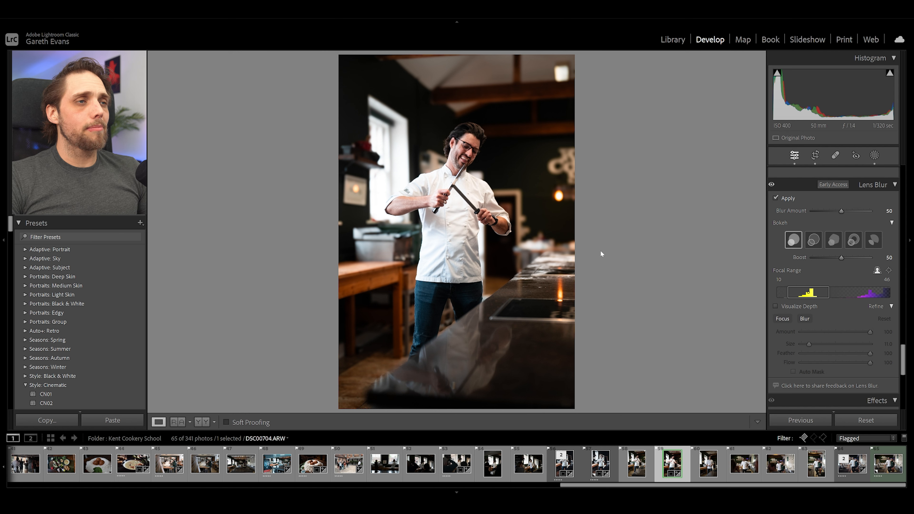
pyautogui.moveTo(843, 212); pyautogui.dragTo(824, 215)
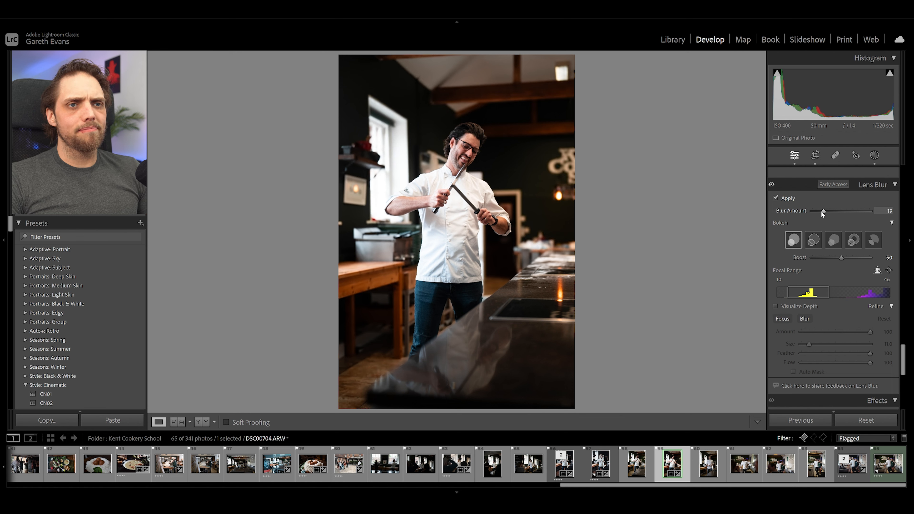
pyautogui.moveTo(823, 212); pyautogui.dragTo(824, 212)
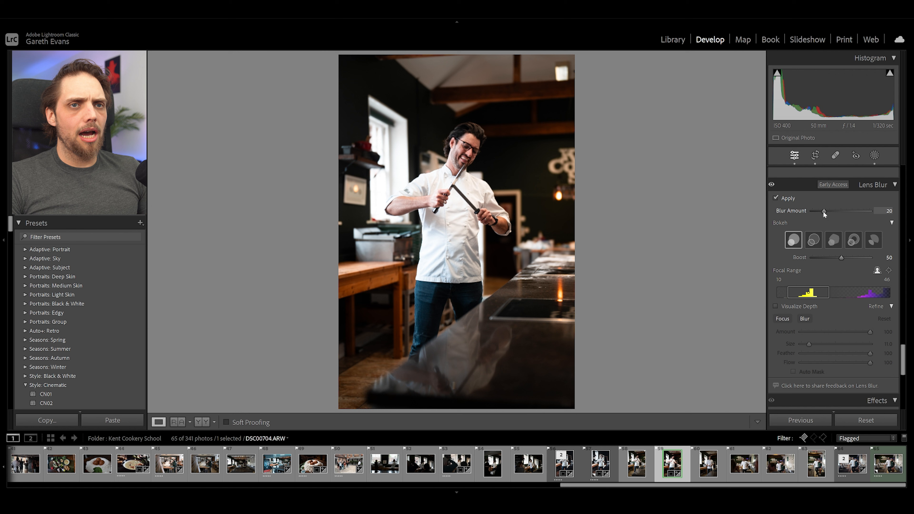
# Step: Compare the portrait with and without Lens Blur, and set the blur amount to 30
pyautogui.click(771, 185)
pyautogui.click(771, 185)
pyautogui.click(771, 185)
pyautogui.click(771, 185)
pyautogui.click(772, 185)
pyautogui.click(772, 186)
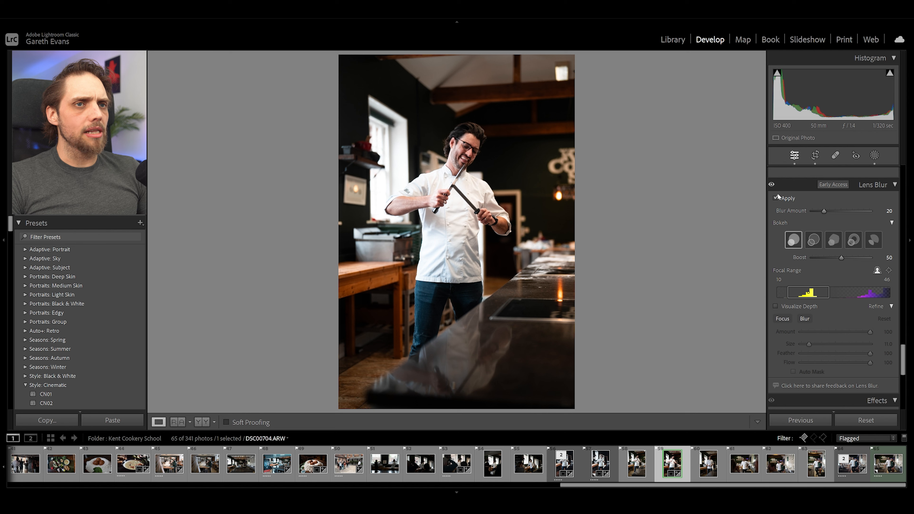
pyautogui.moveTo(829, 210); pyautogui.dragTo(832, 211)
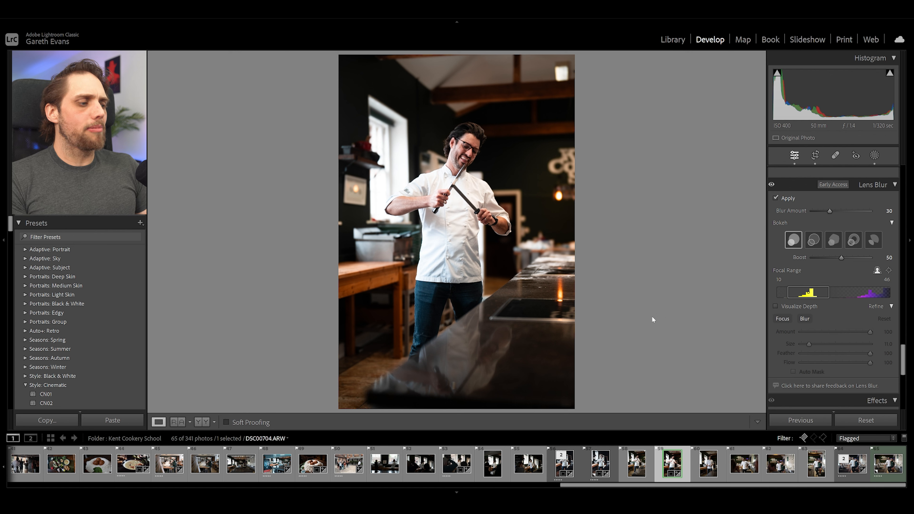
# Step: Compare the finished portrait with its original by switching between them, and show both versions side by side
pyautogui.press('\\')
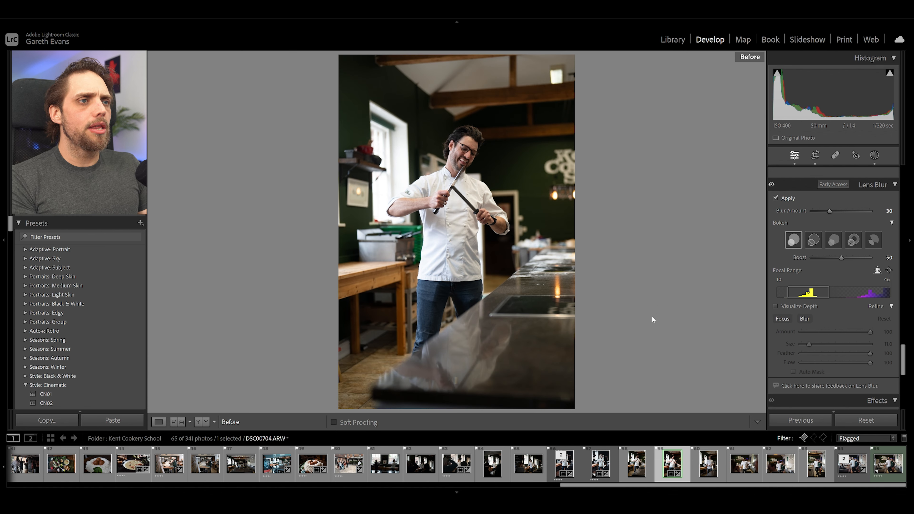
pyautogui.press('\\')
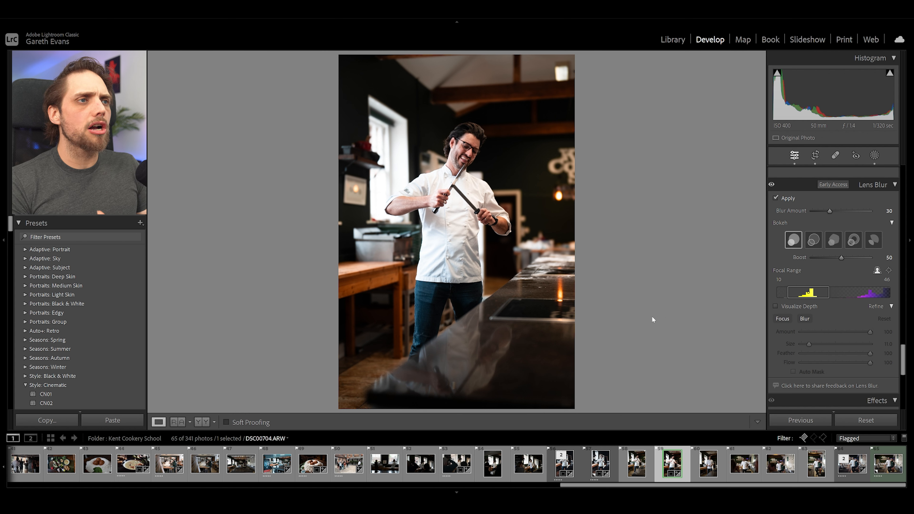
pyautogui.press('\\')
pyautogui.press('\\')
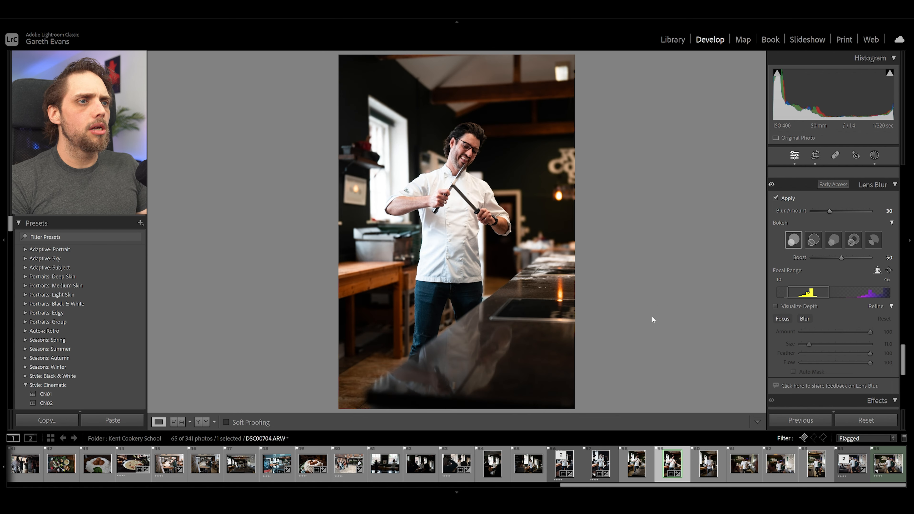
pyautogui.press('\\')
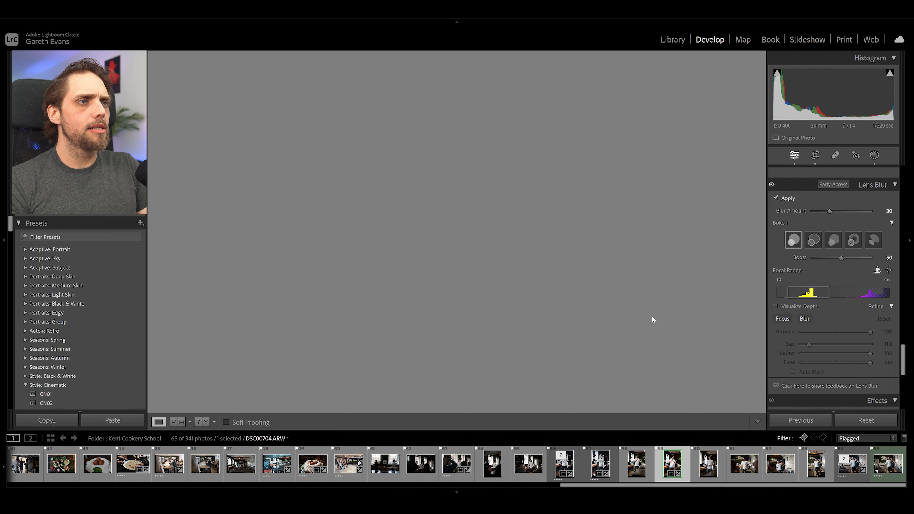
pyautogui.press('y')
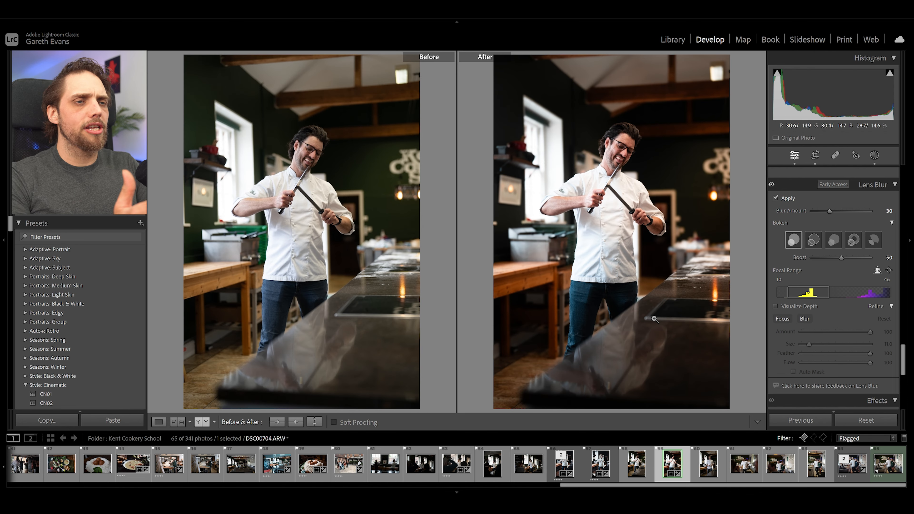